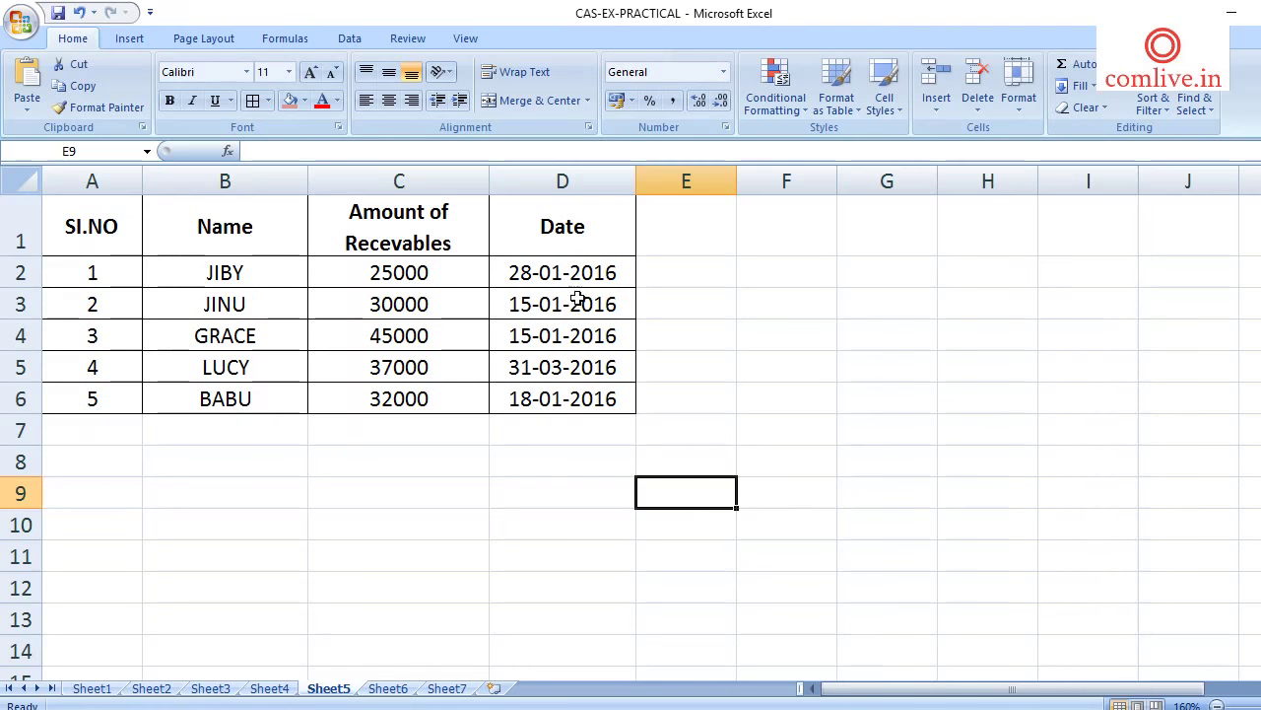
left_click(560, 273)
left_click_drag(560, 273, 559, 395)
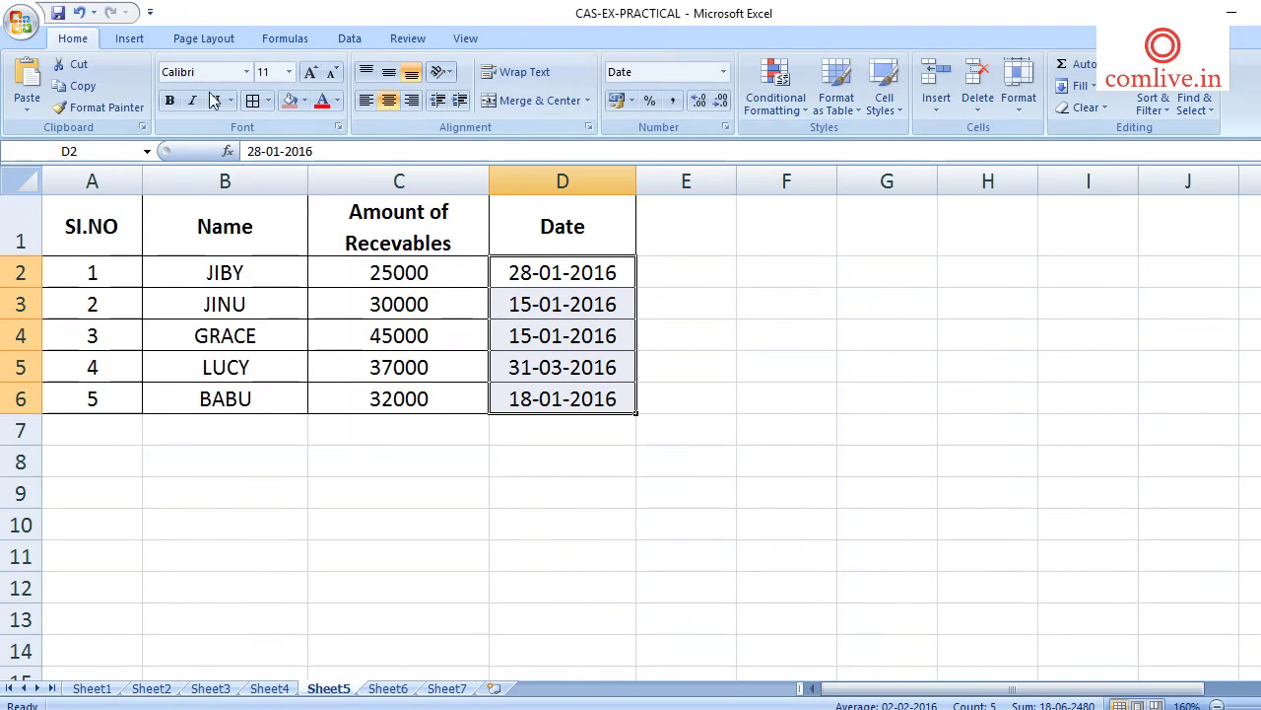
left_click(765, 106)
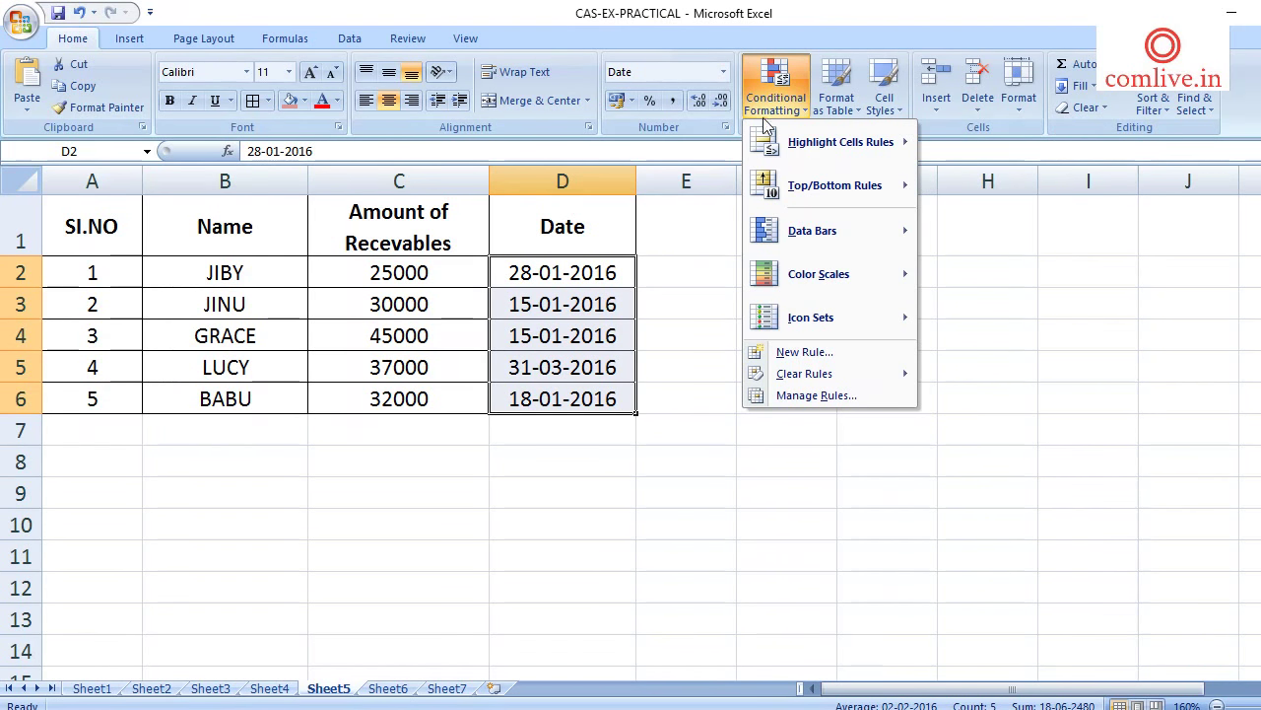
mouse_move(768, 140)
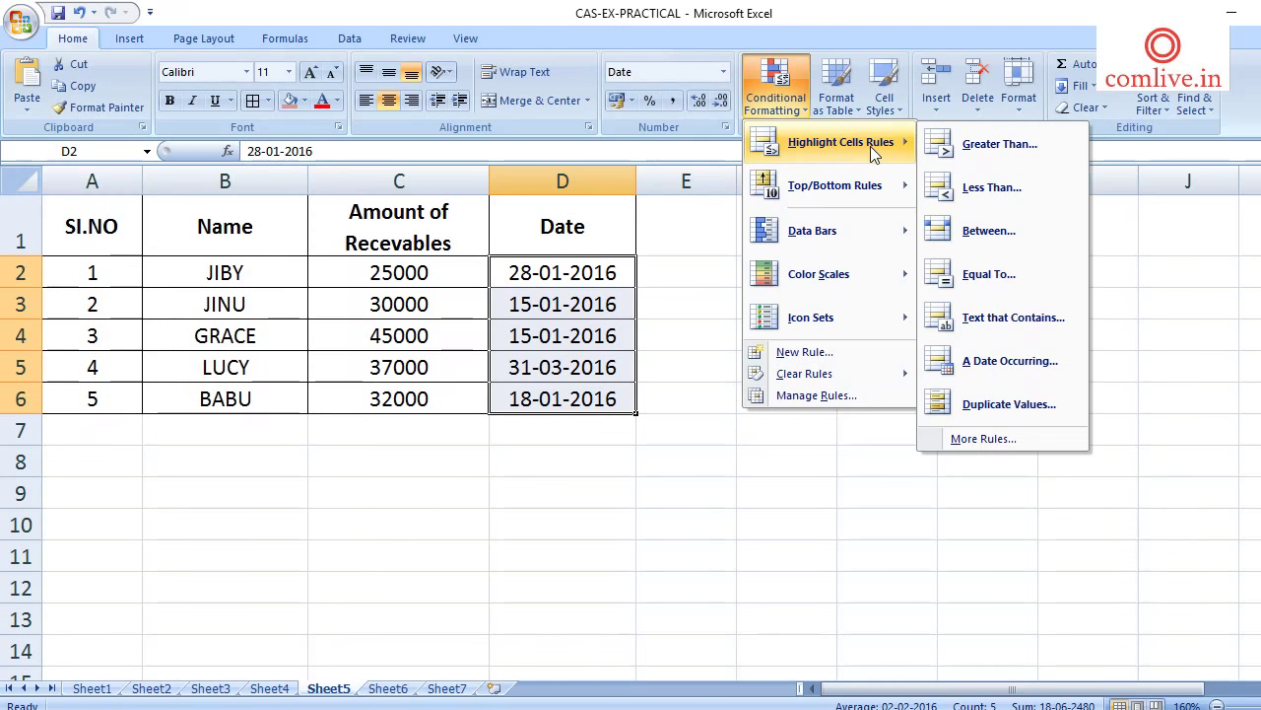
left_click(999, 145)
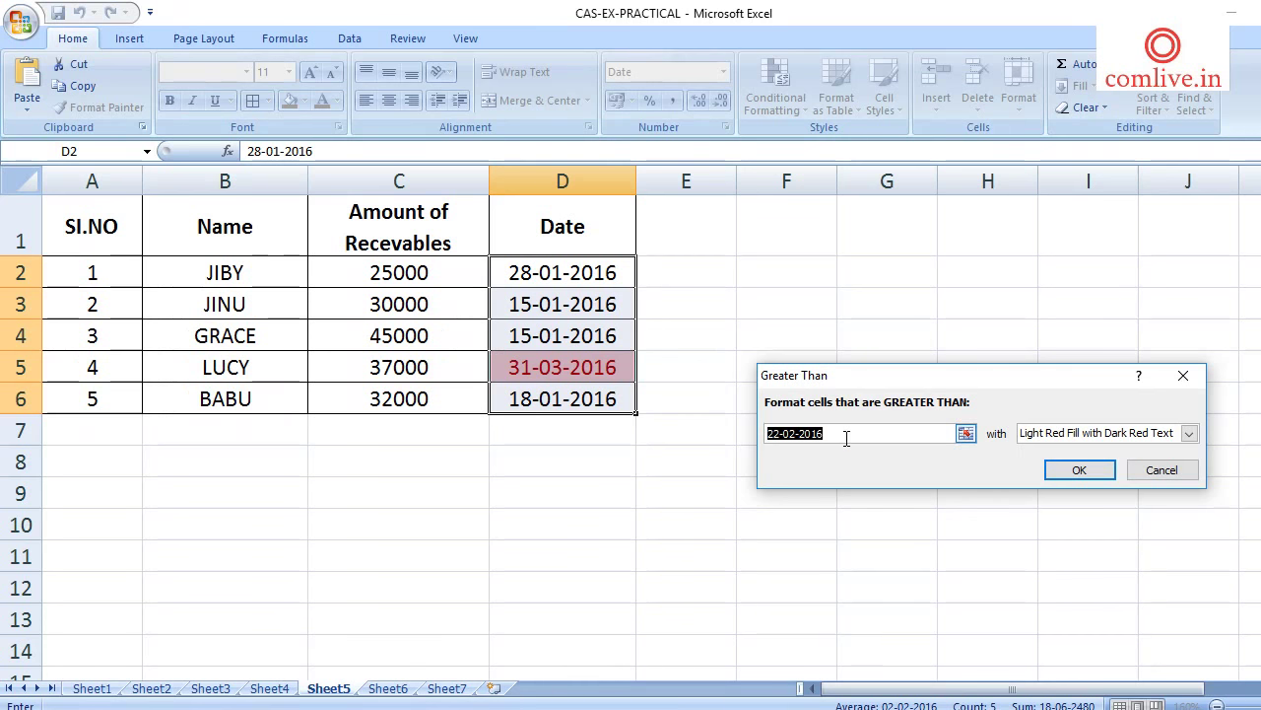
type("31")
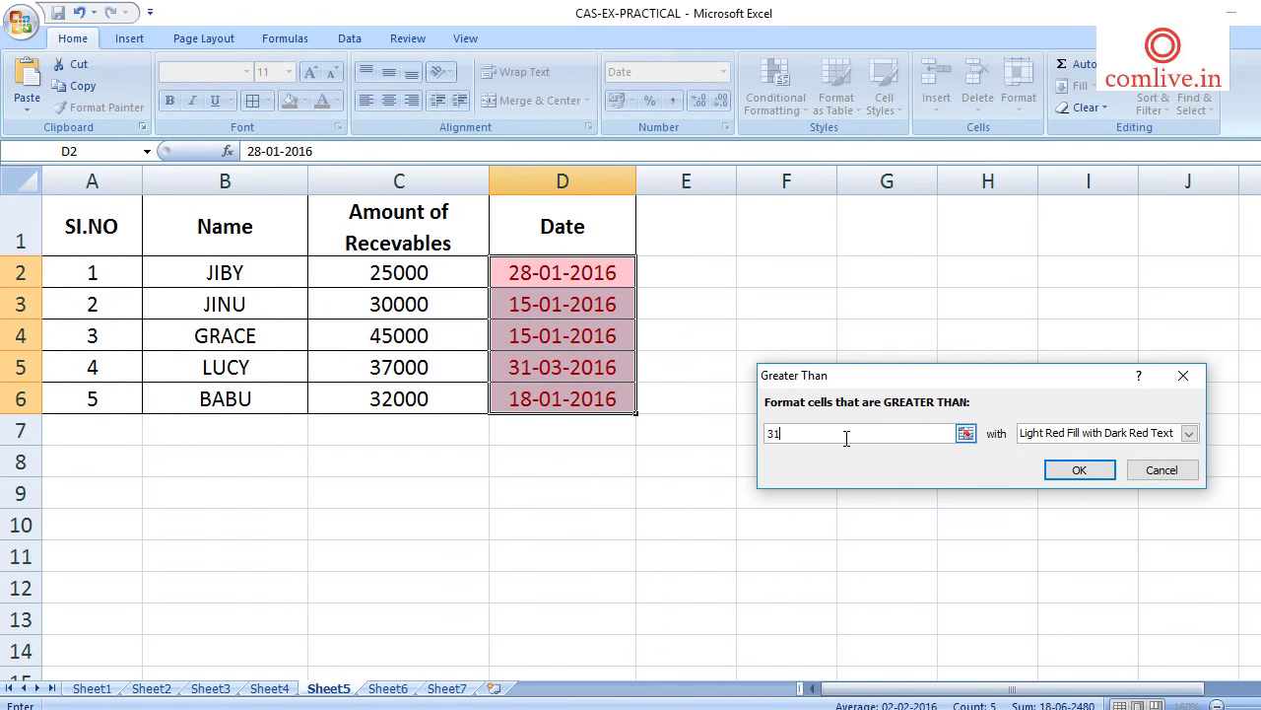
type("-01")
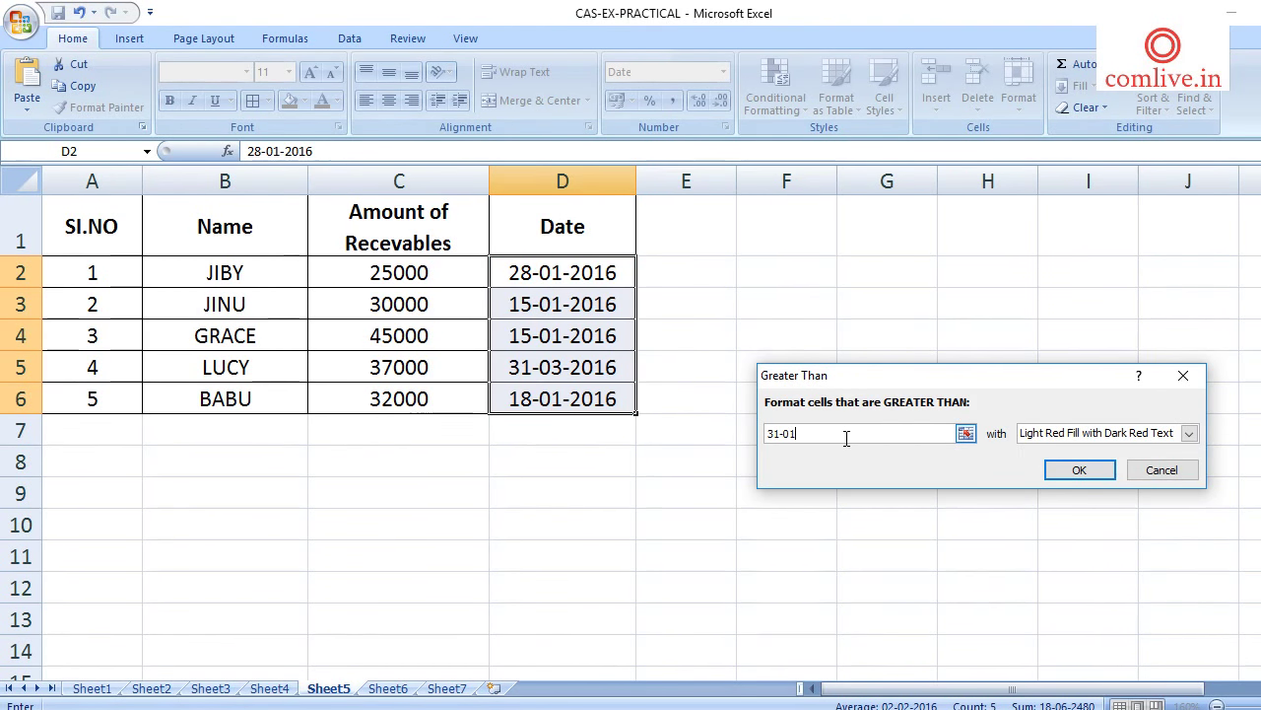
type("-2016")
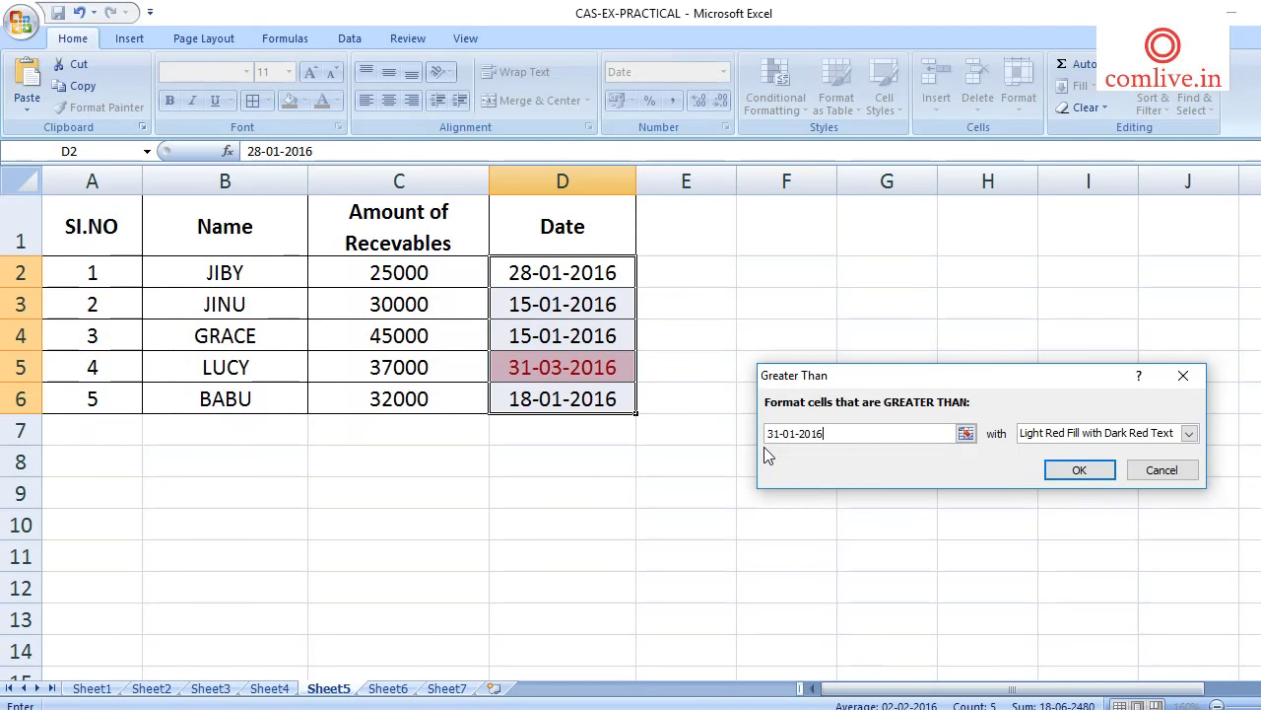
left_click(1161, 470)
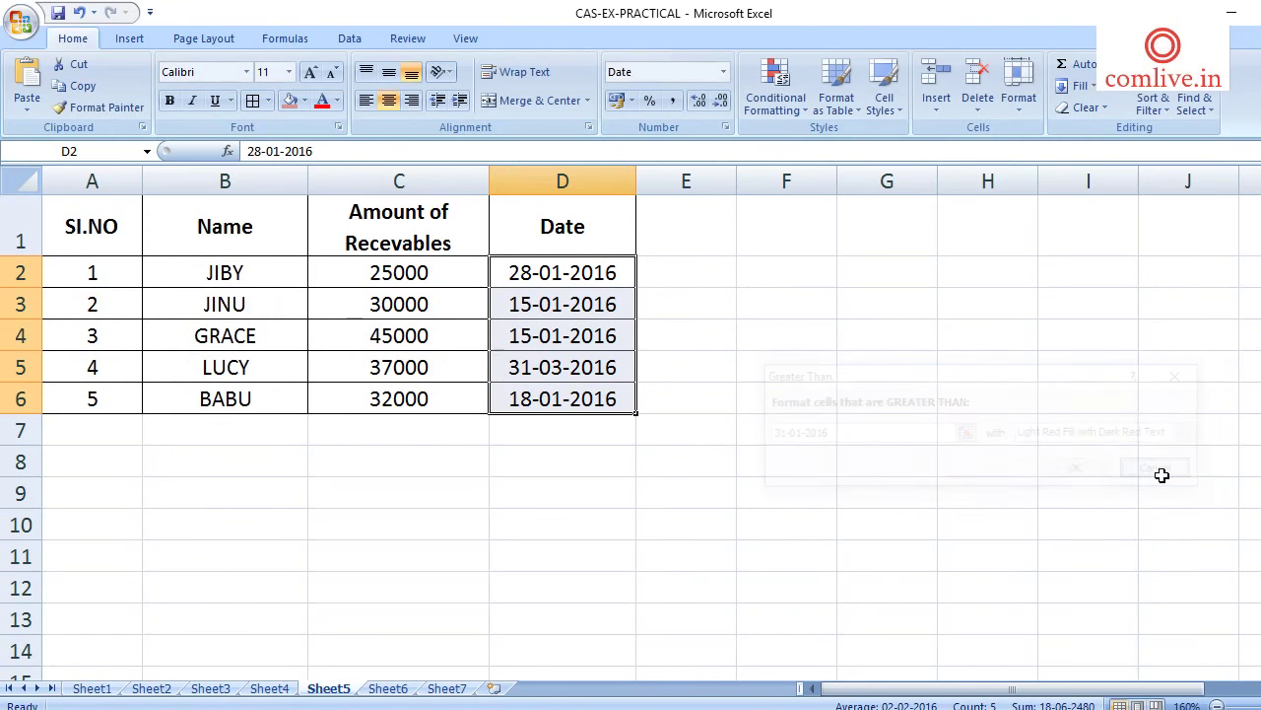
- Highlight the dates in D2:D6 that are greater than 31-01-2016 with Light Red Fill with Dark Red Text
left_click_drag(592, 269, 560, 397)
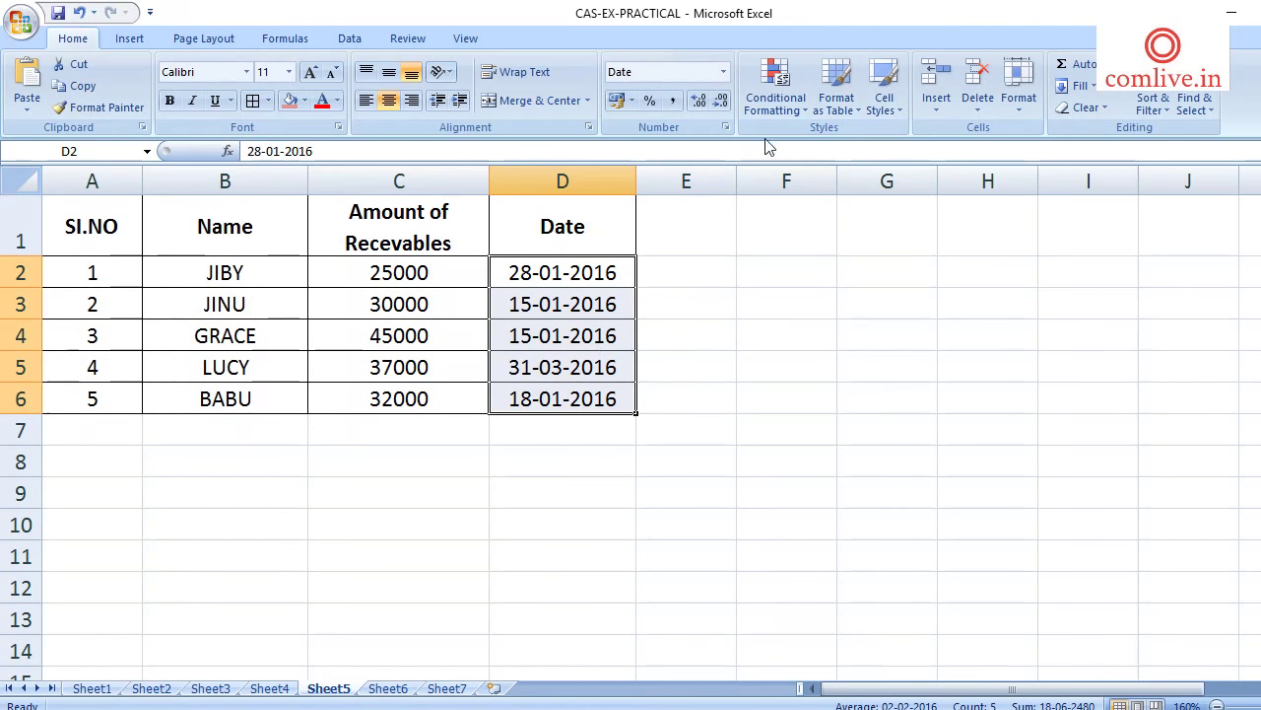
left_click(767, 108)
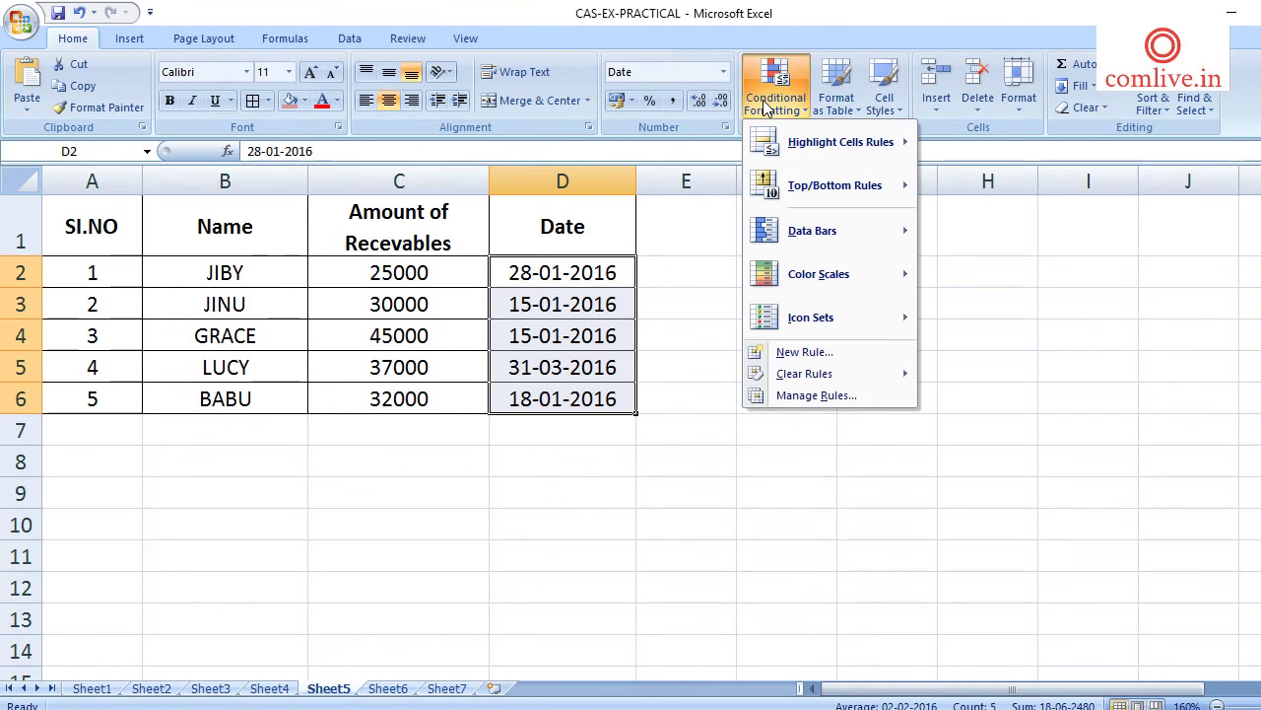
mouse_move(774, 146)
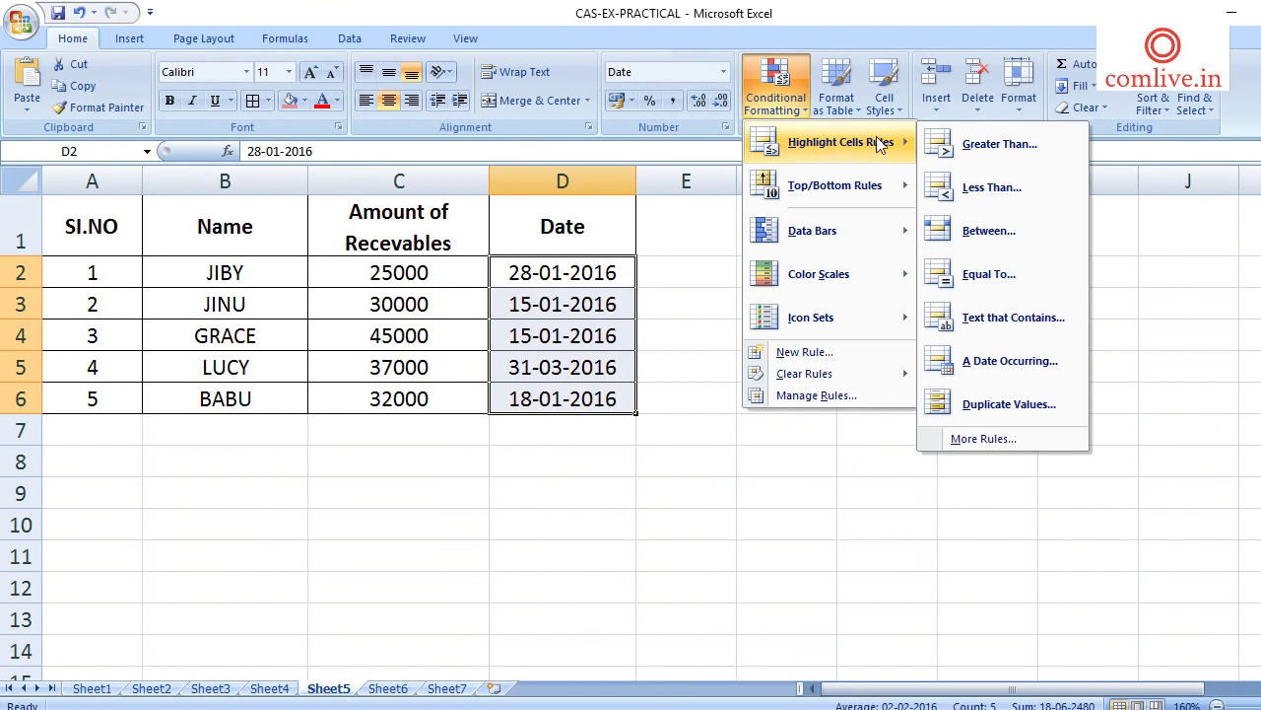
left_click(985, 146)
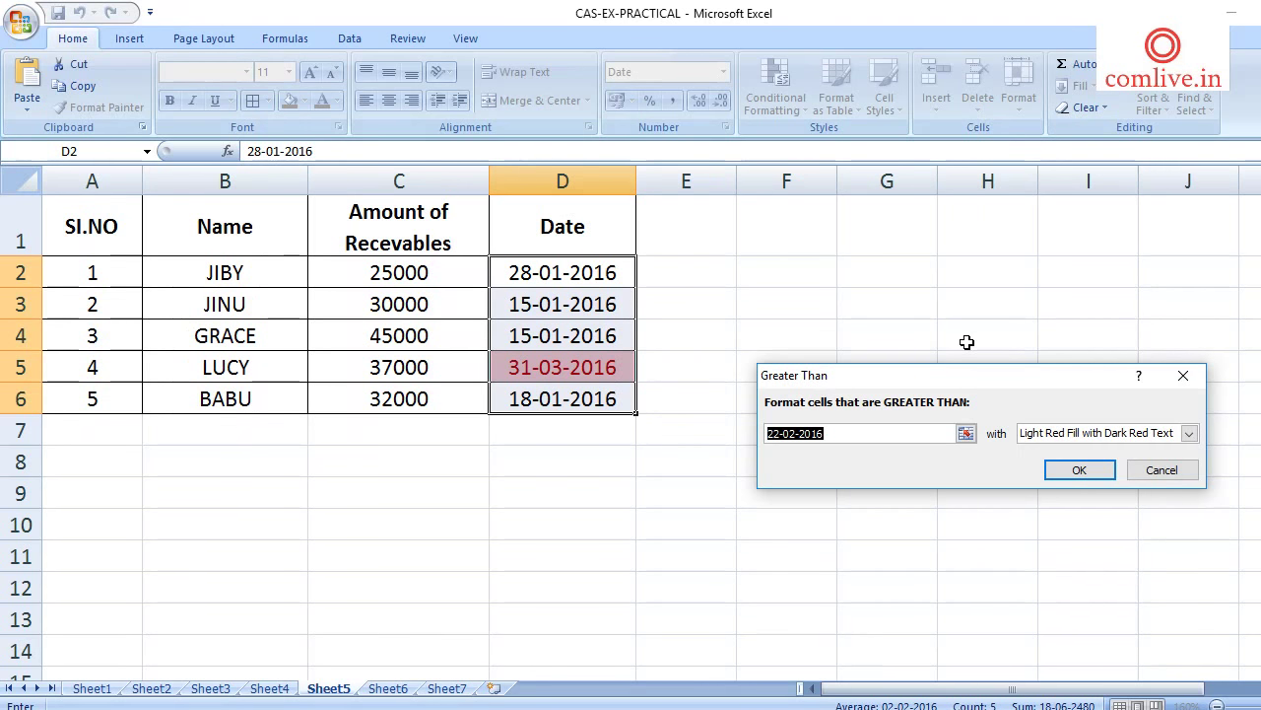
type("31")
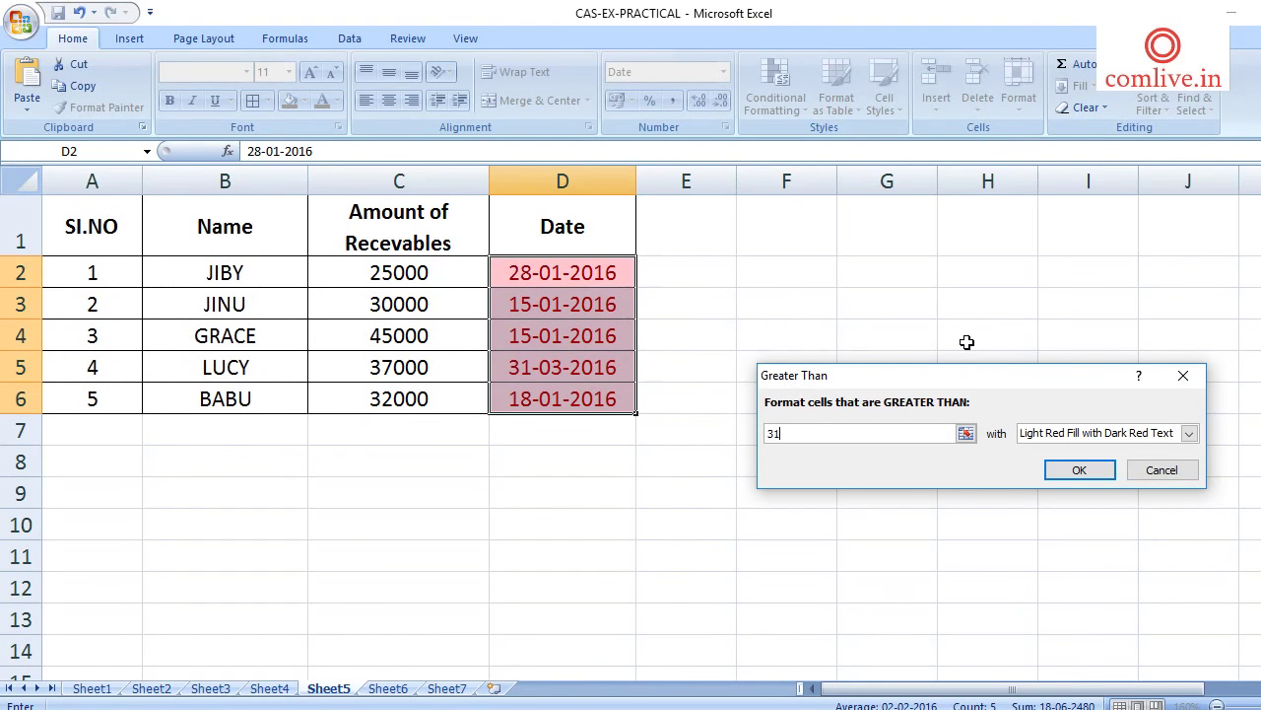
type("-01-2016")
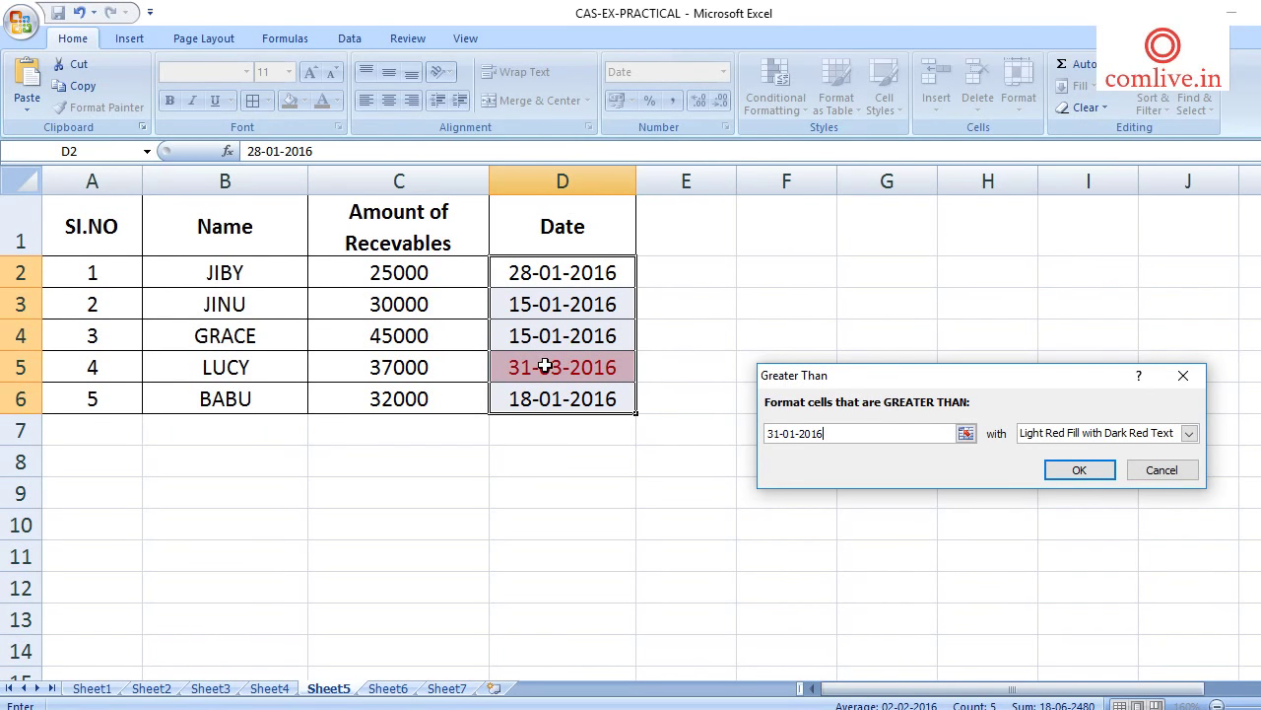
left_click(1079, 470)
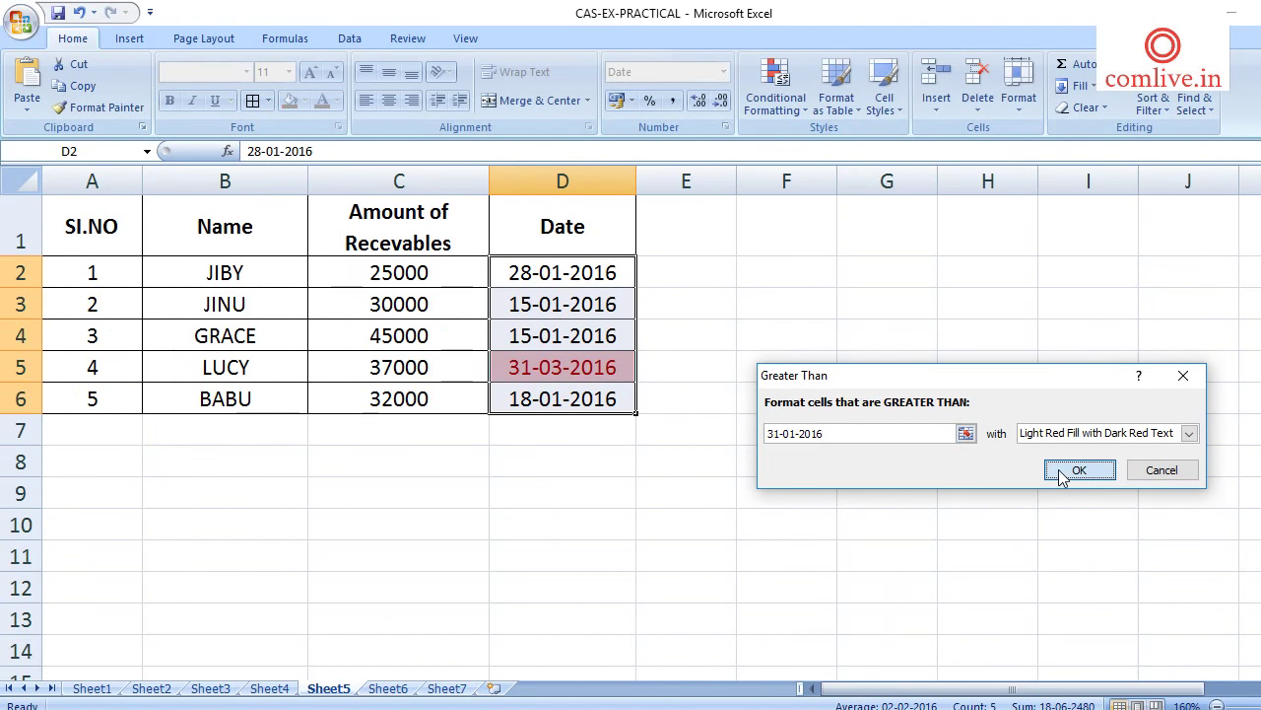
left_click(768, 479)
left_click(559, 370)
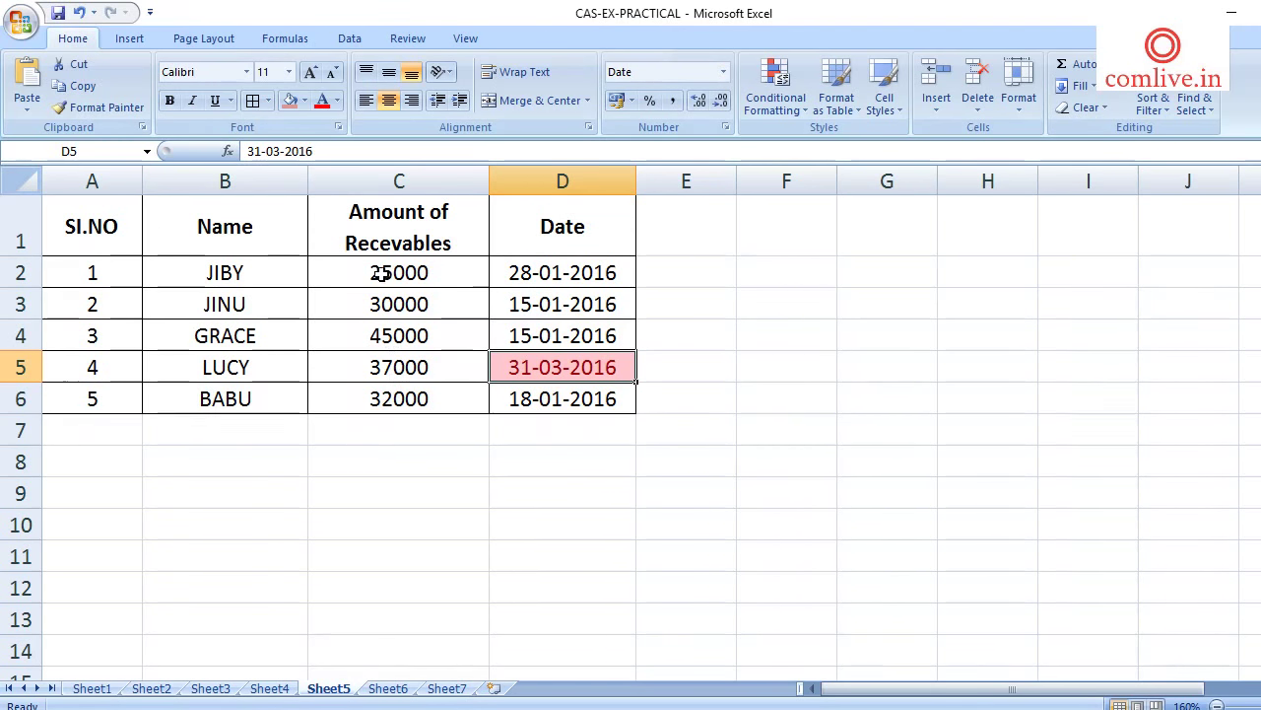
- Apply a Greater Than conditional format to the receivable amounts in C2:C6, showing values above 35000 in Red Text
left_click_drag(385, 274, 395, 392)
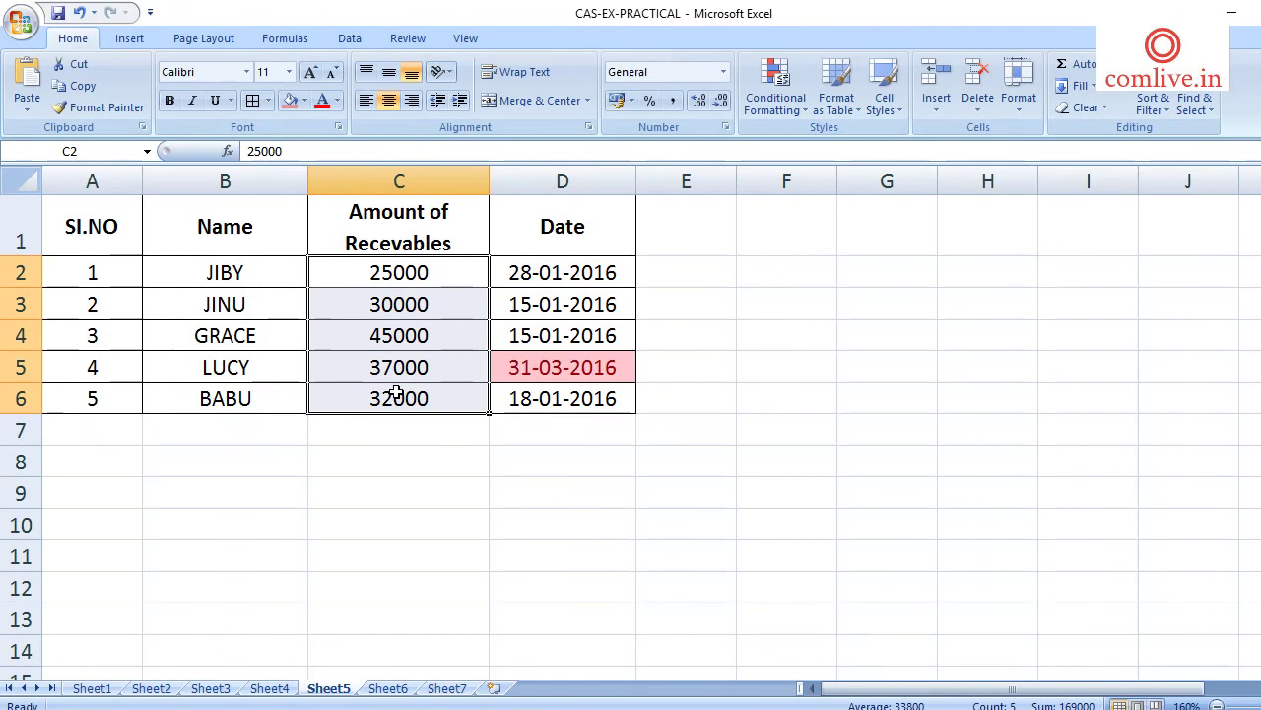
left_click(776, 84)
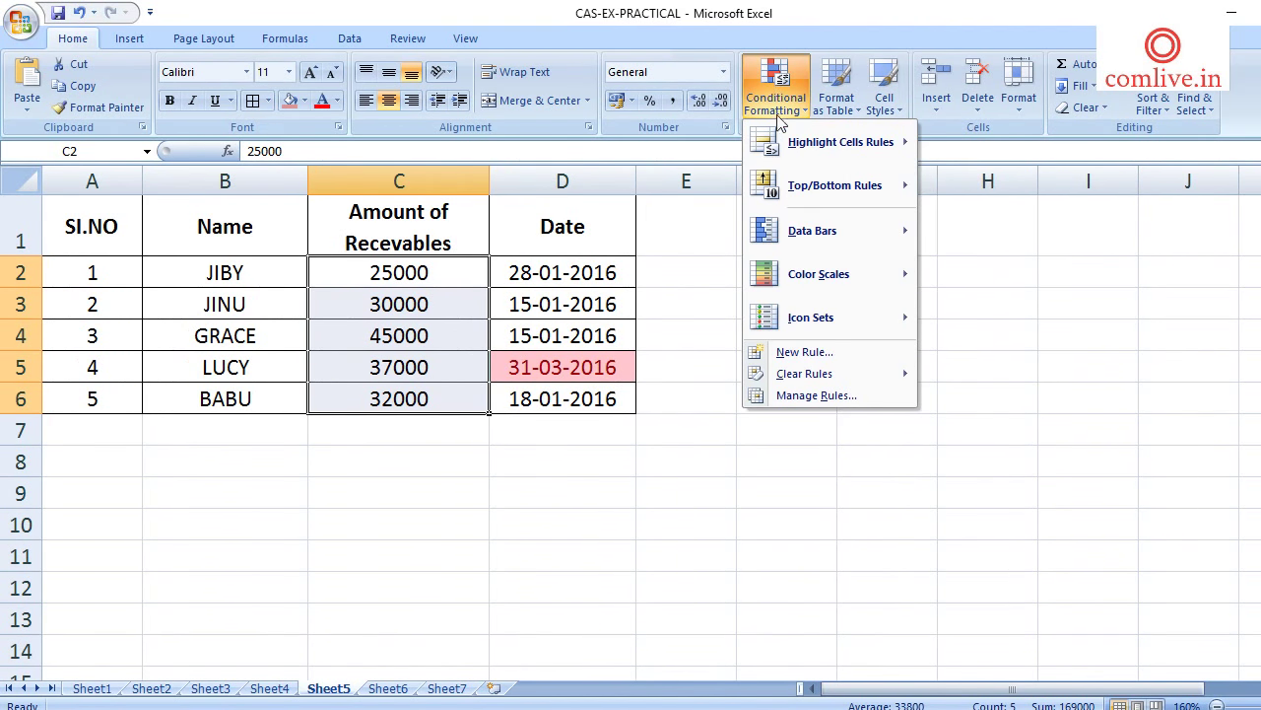
mouse_move(786, 141)
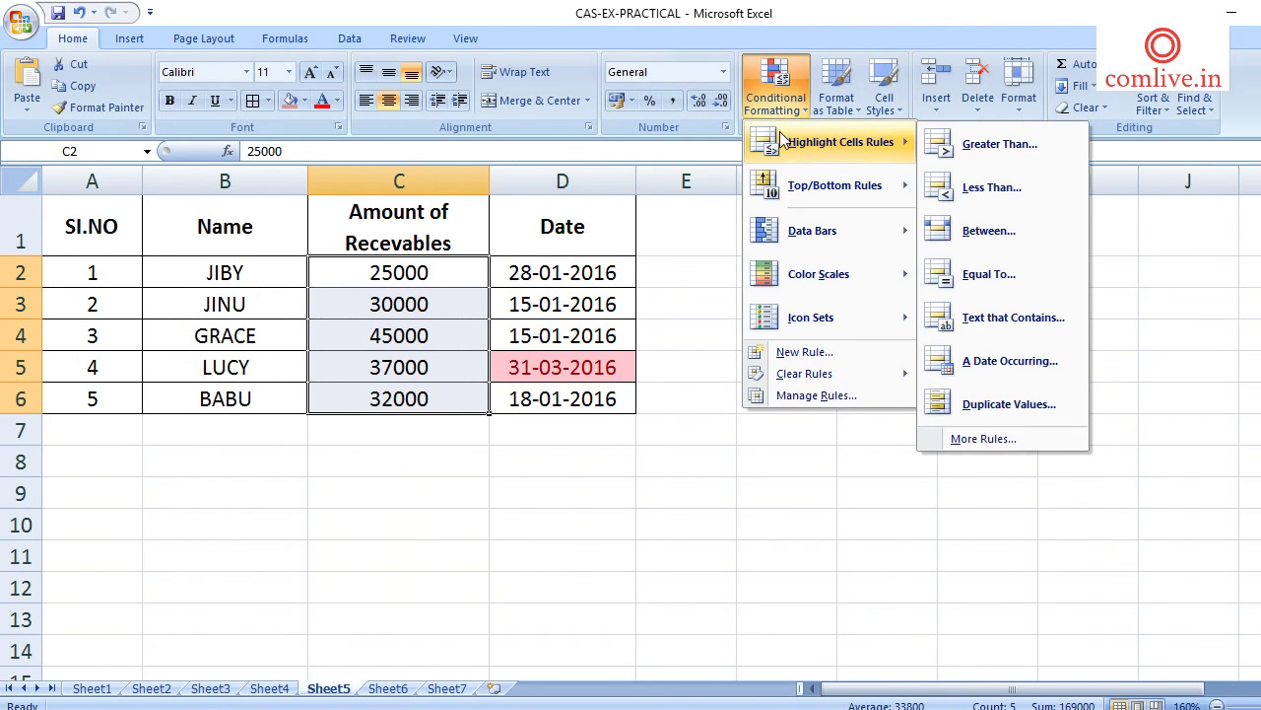
left_click(965, 146)
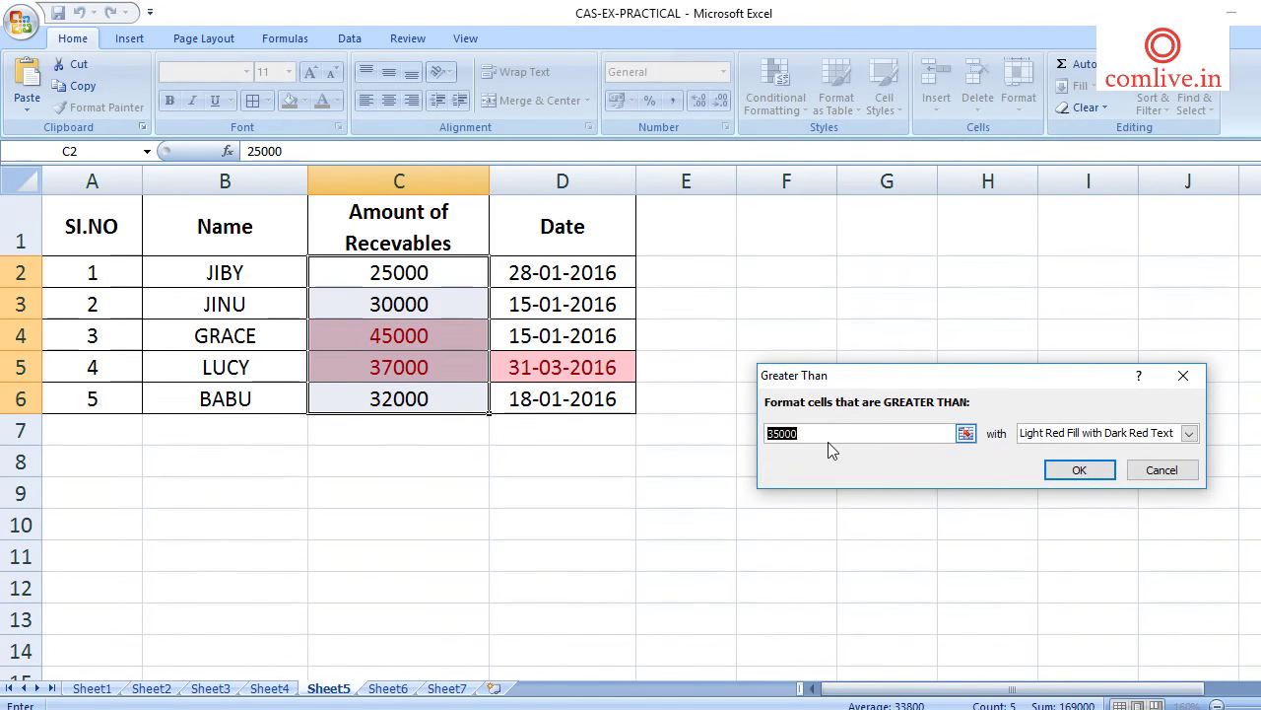
type("35000")
left_click(1189, 435)
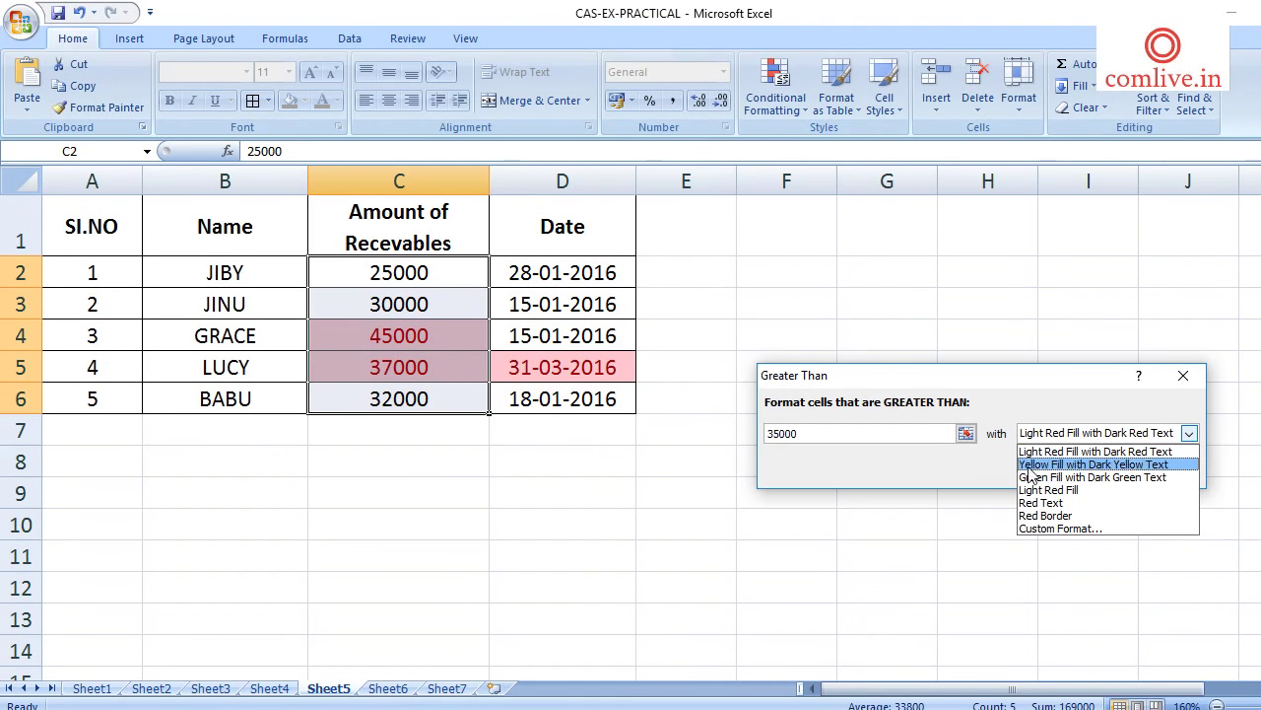
left_click(1051, 503)
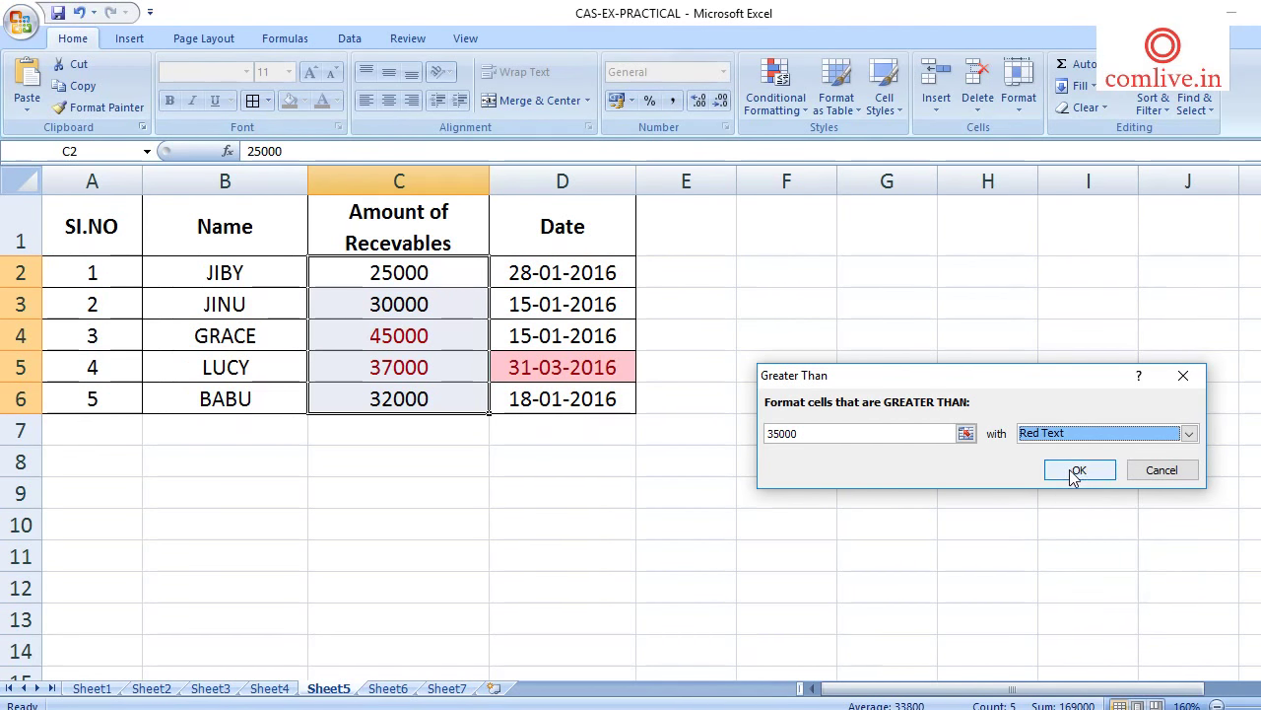
left_click(1071, 470)
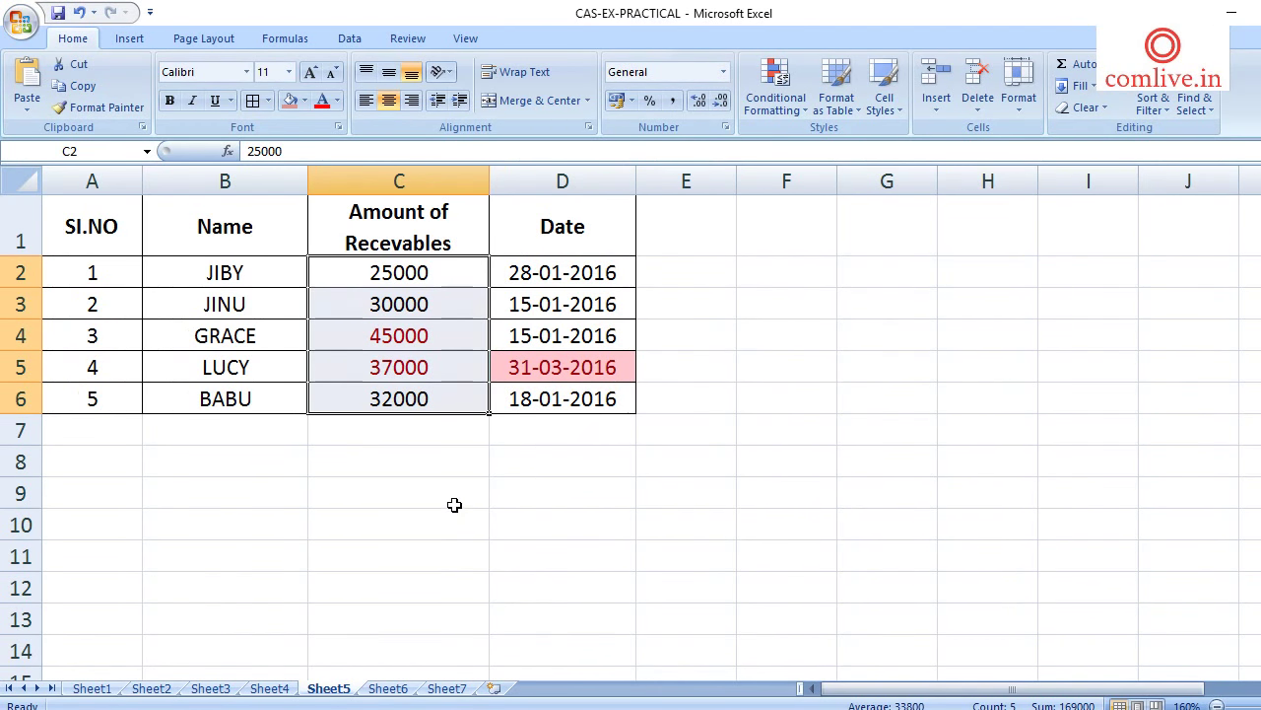
left_click(455, 501)
- Apply the Greater Than 31-01-2016 rule to the dates in D2:D6 again, using Light Red Fill with Dark Red Text
left_click(581, 273)
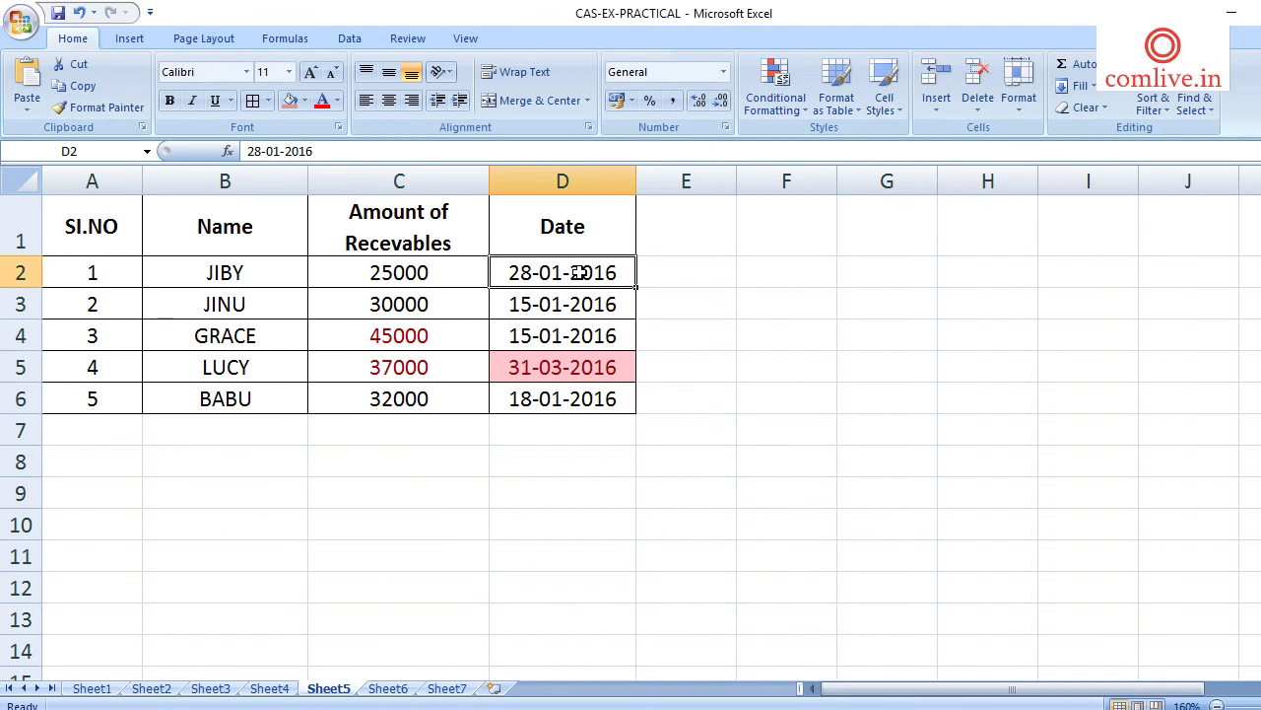
left_click_drag(582, 273, 562, 398)
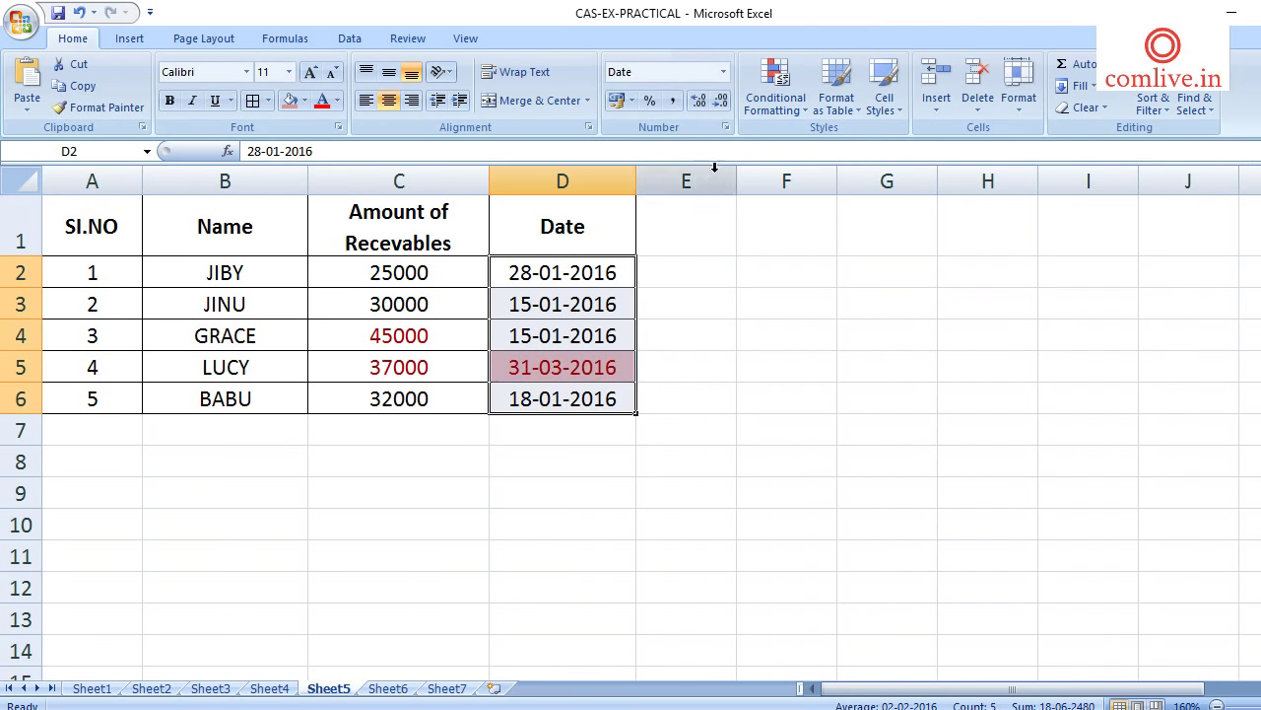
left_click(773, 106)
mouse_move(788, 144)
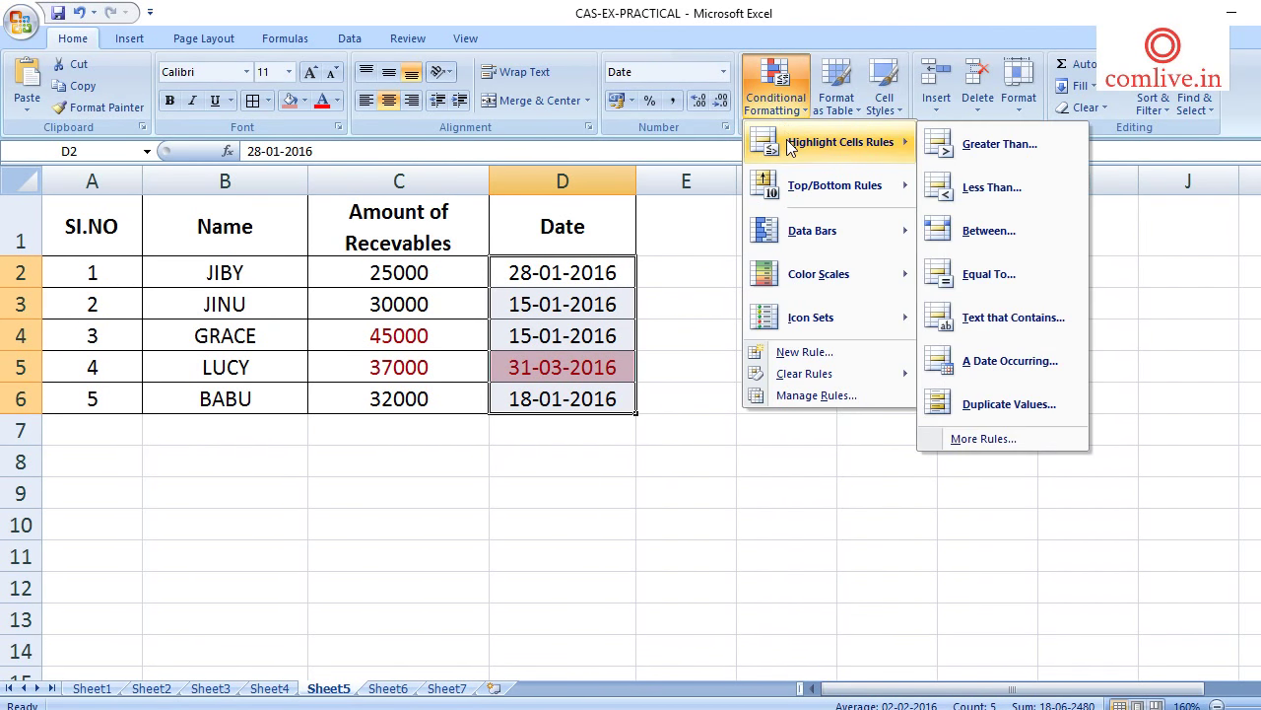
left_click(970, 144)
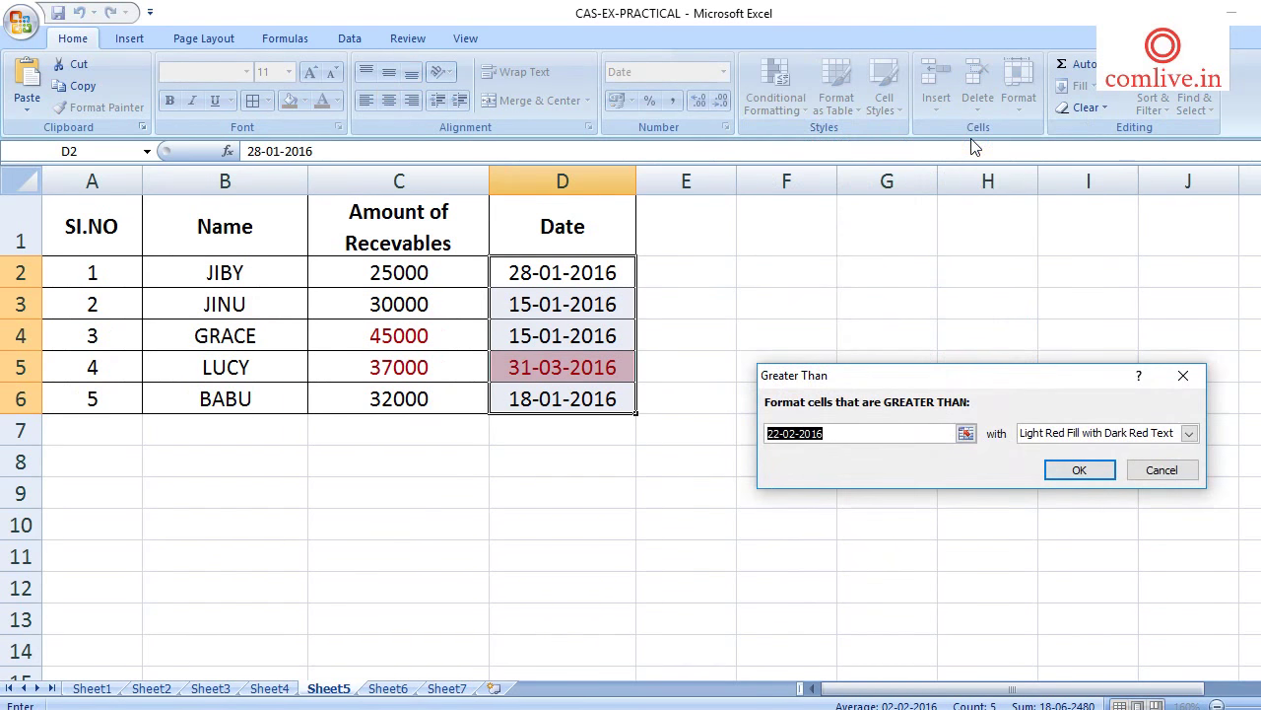
type("3")
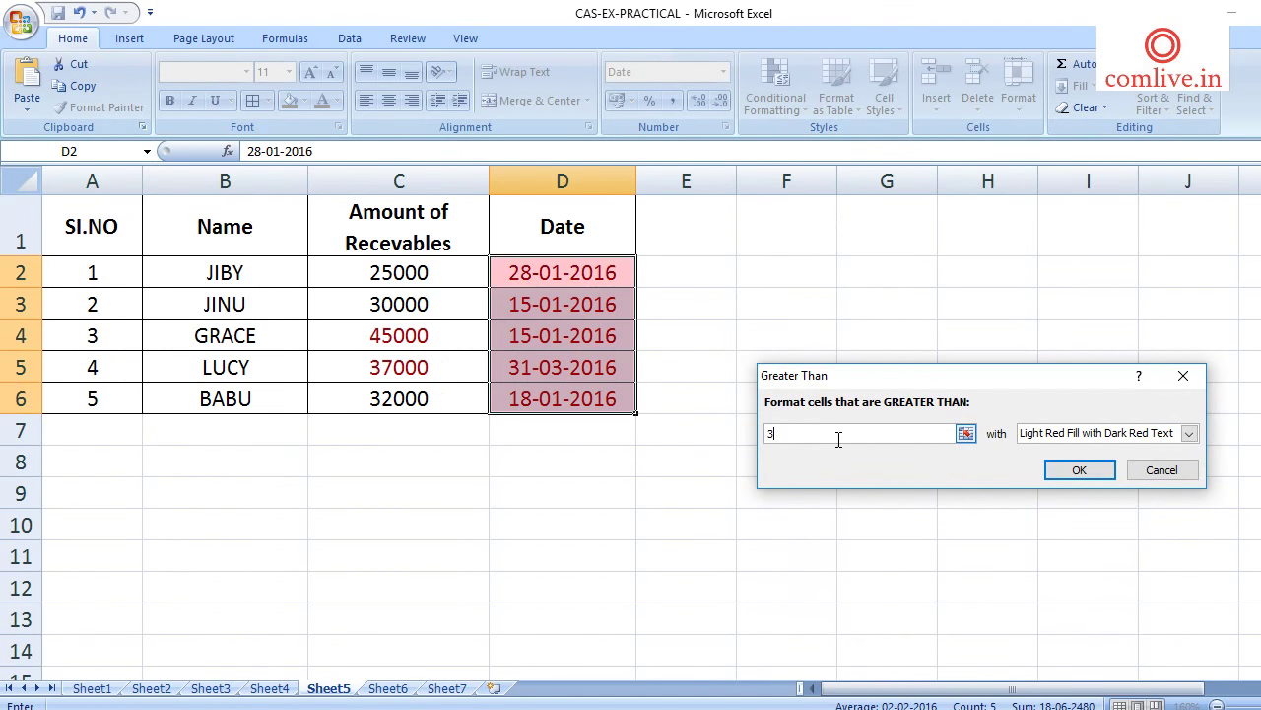
type("1-01")
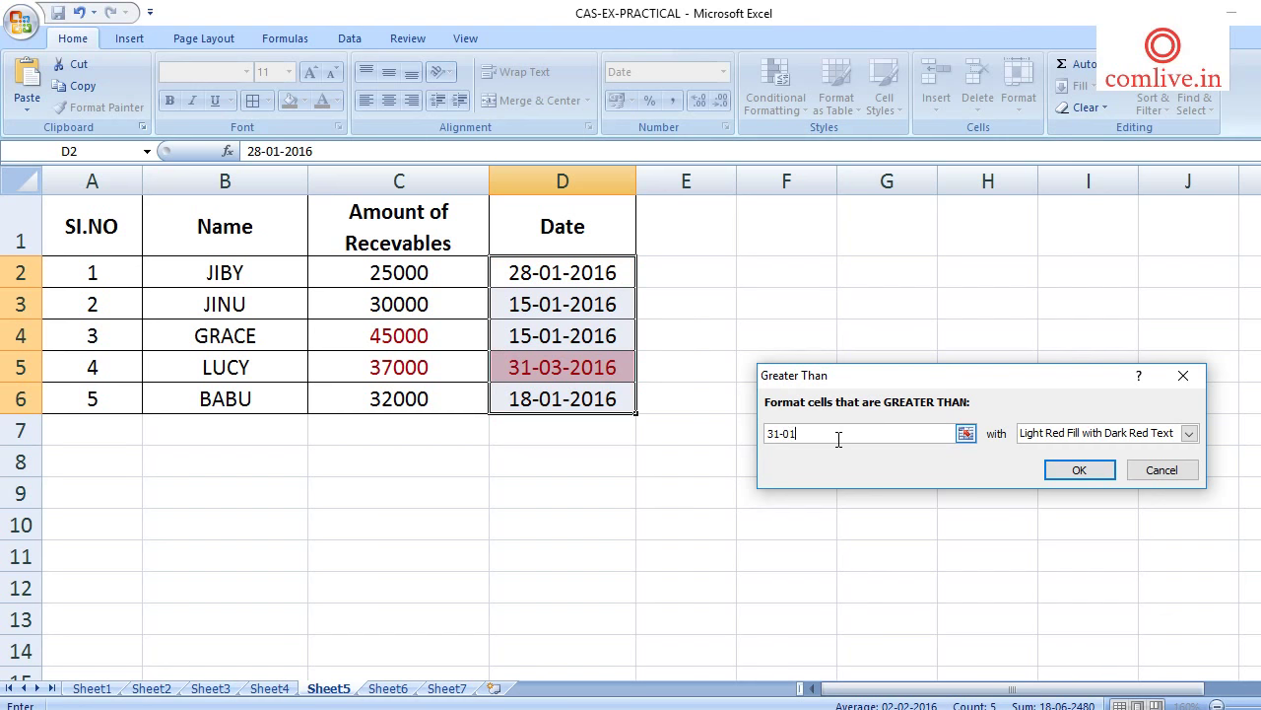
type("-2016")
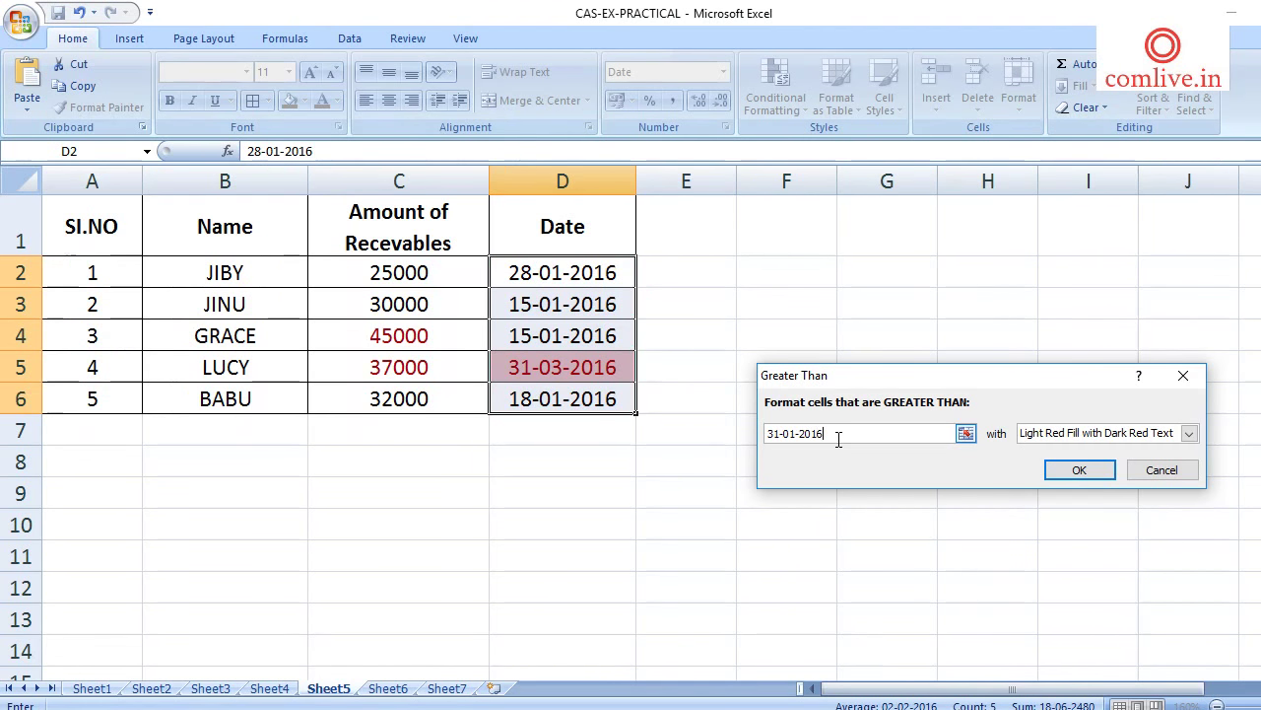
left_click(1079, 469)
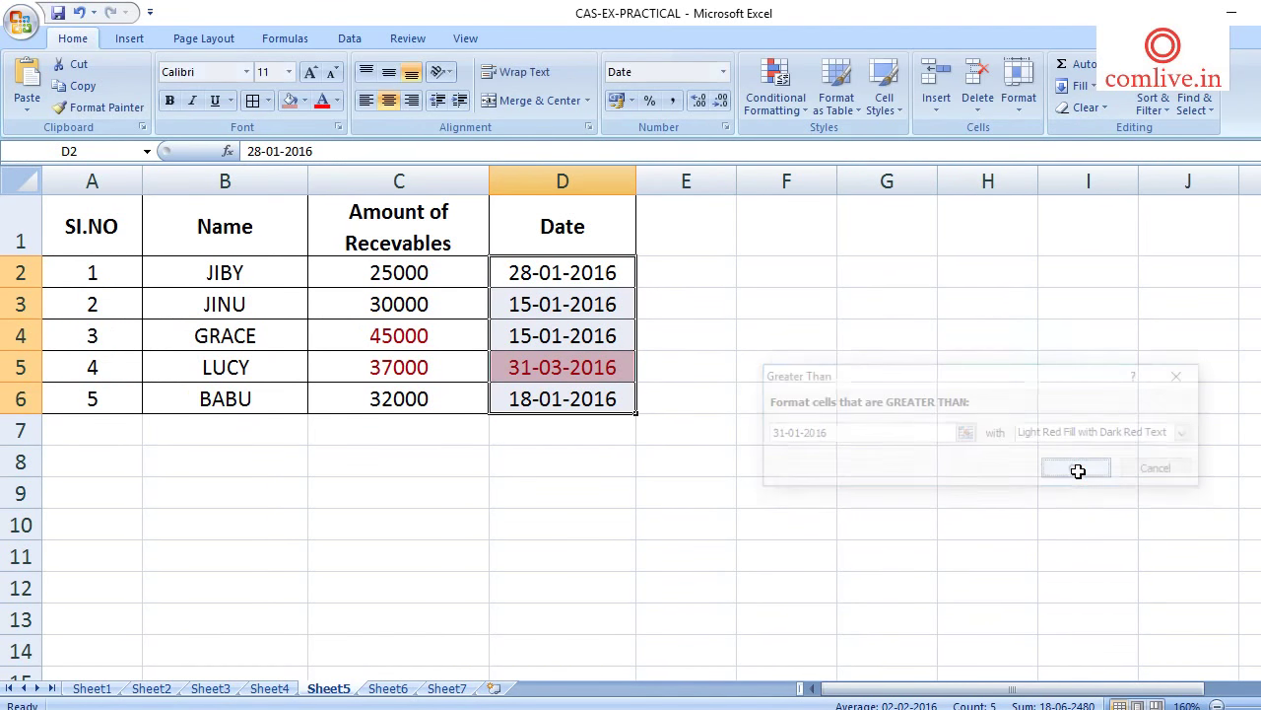
- Apply the Greater Than 35000 conditional format to the receivable amounts in C2:C6 again, using Red Text
left_click(407, 274)
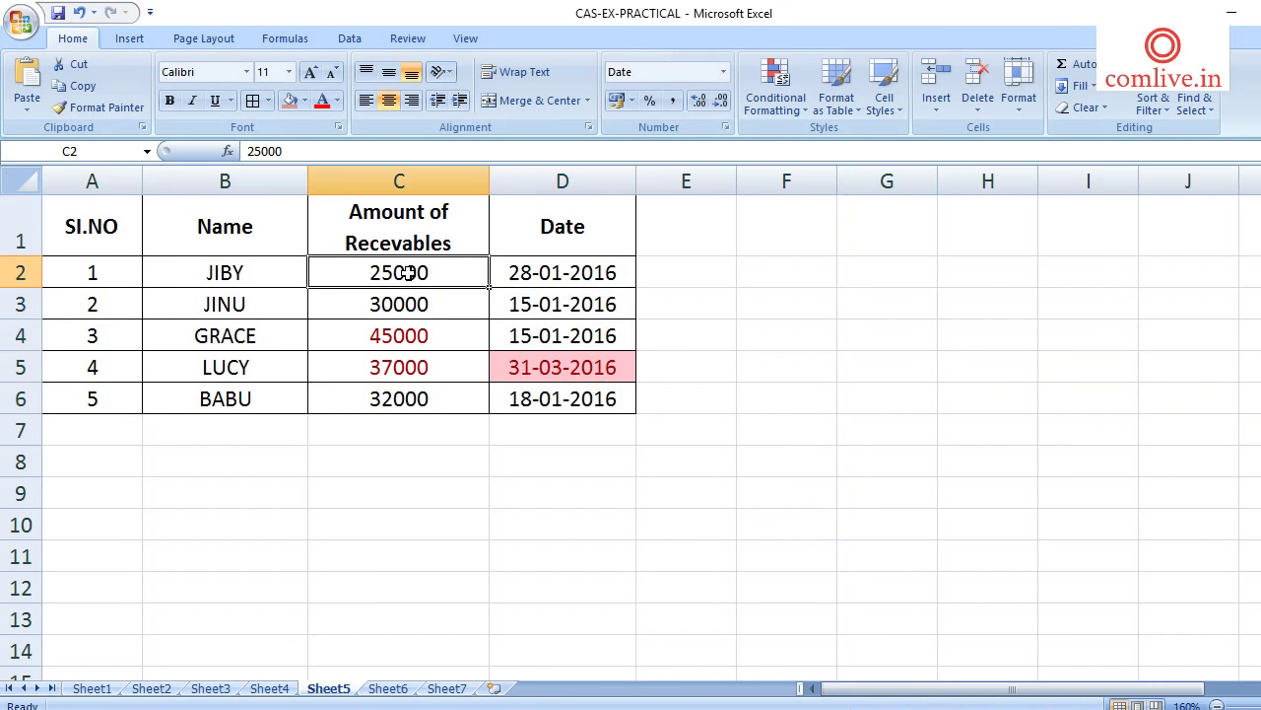
left_click_drag(407, 274, 418, 396)
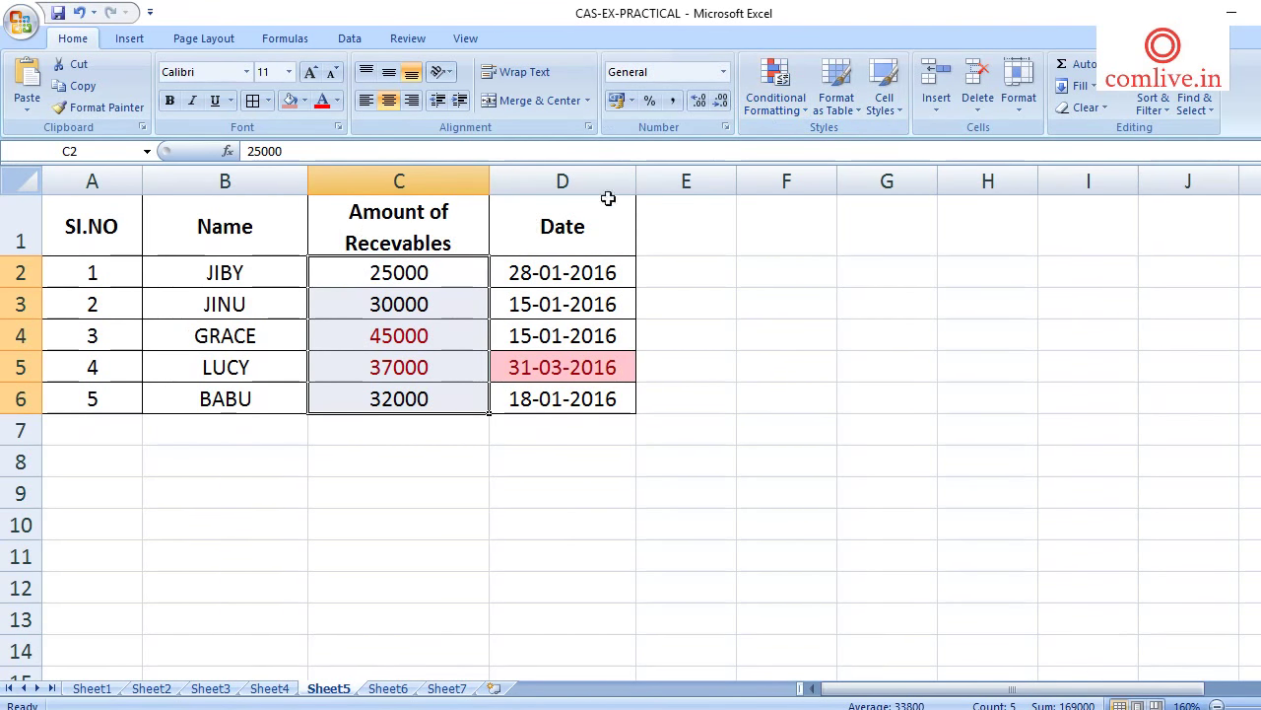
left_click(774, 110)
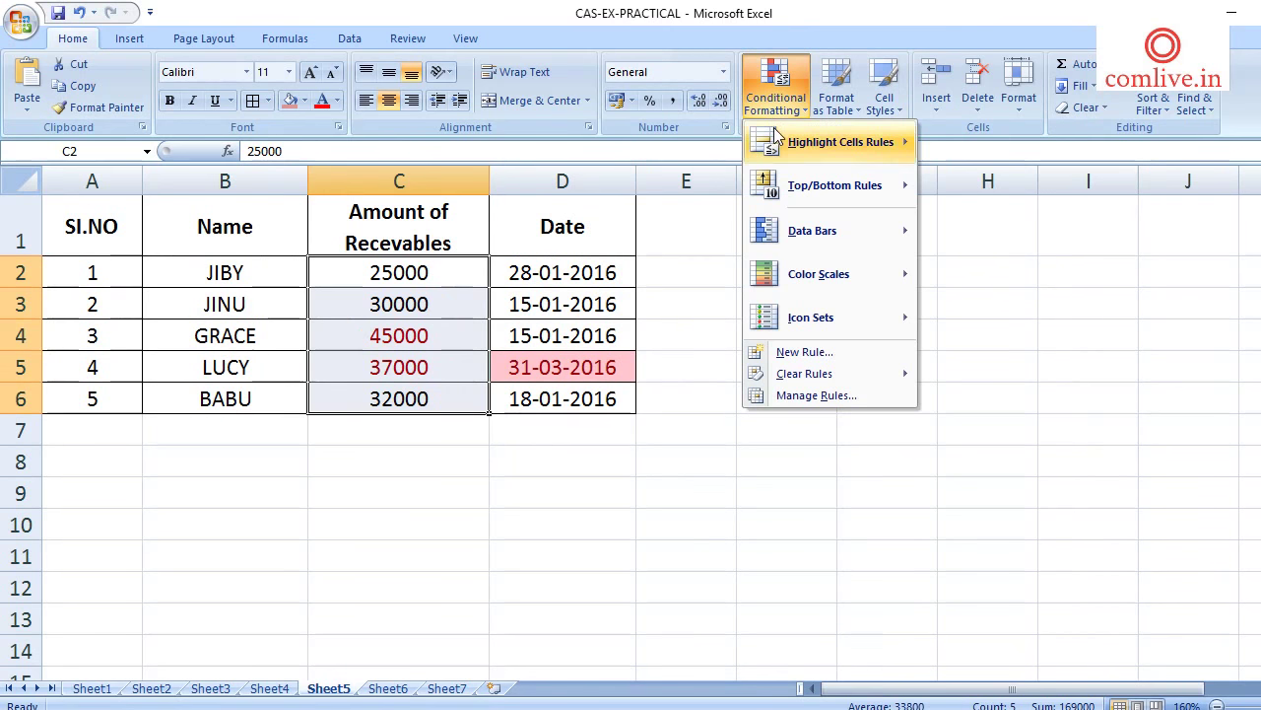
mouse_move(777, 141)
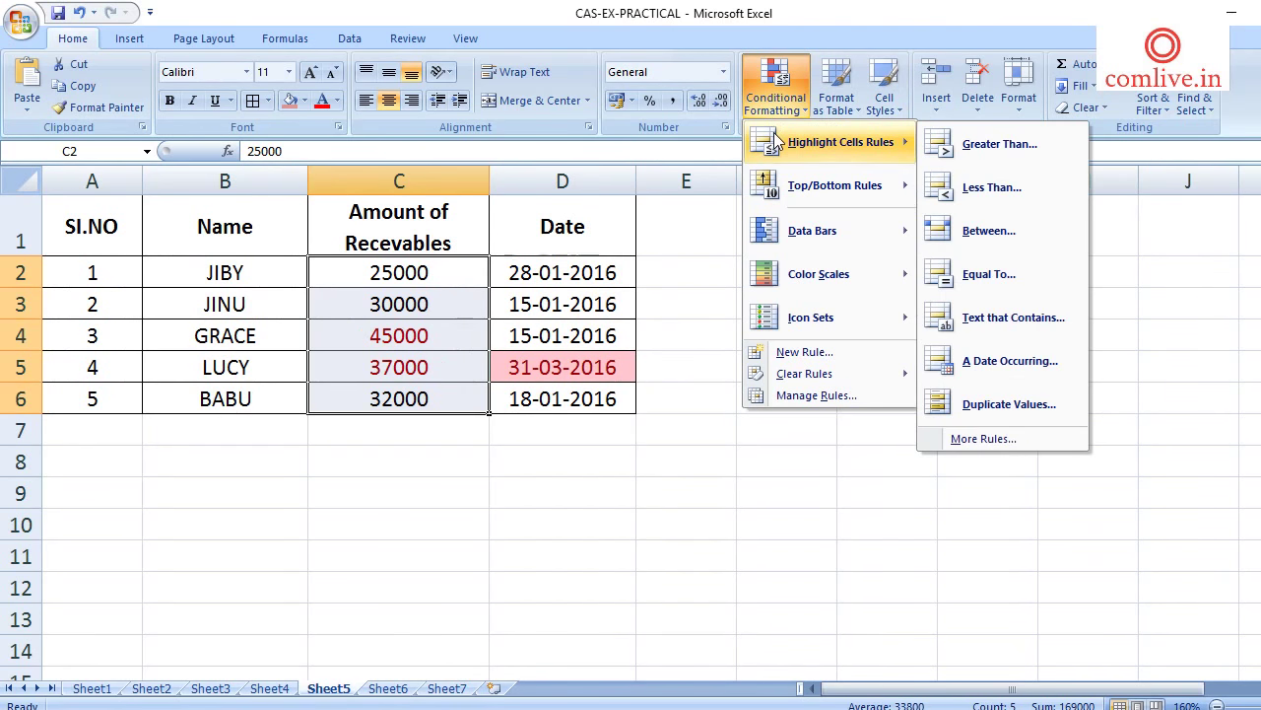
left_click(1002, 145)
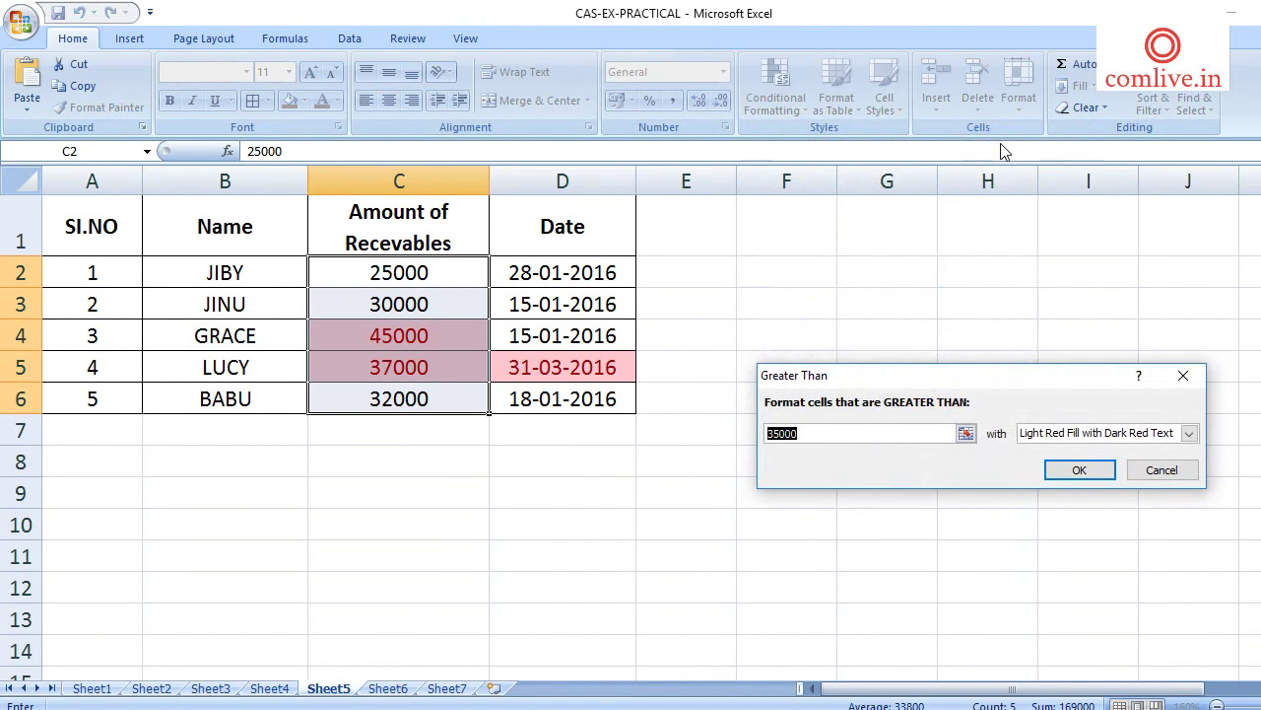
type("35000")
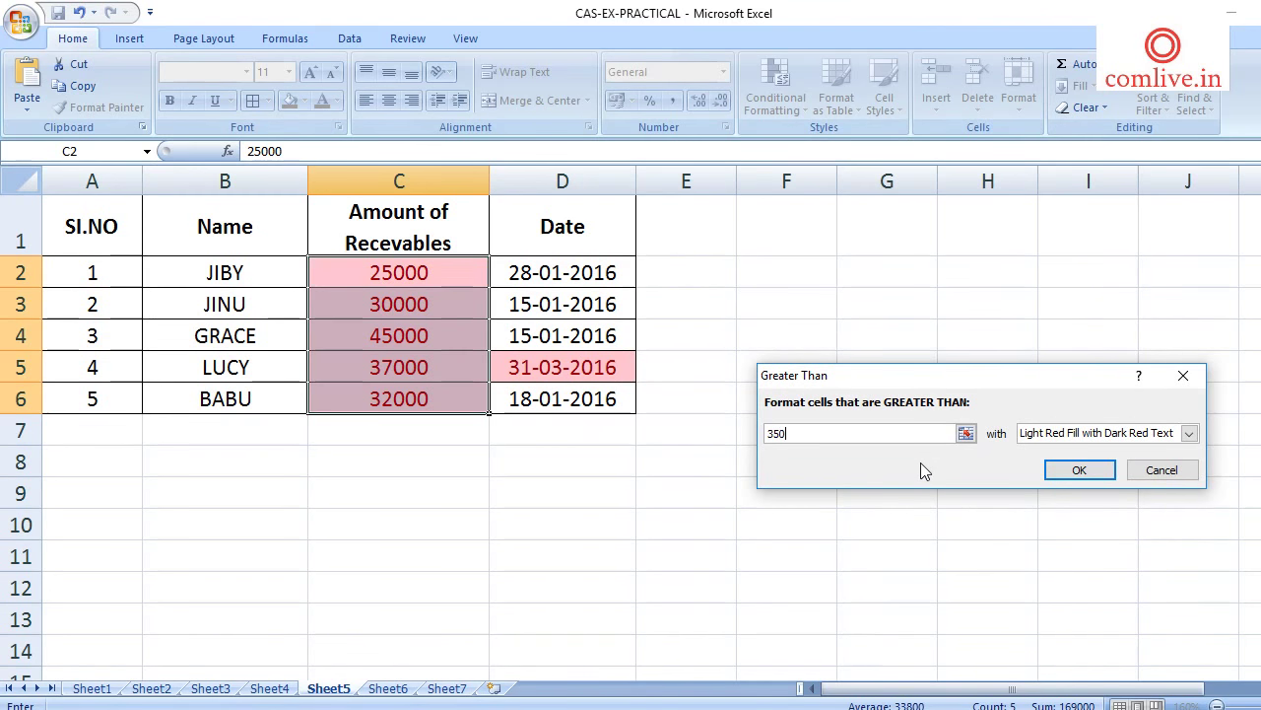
left_click(1189, 435)
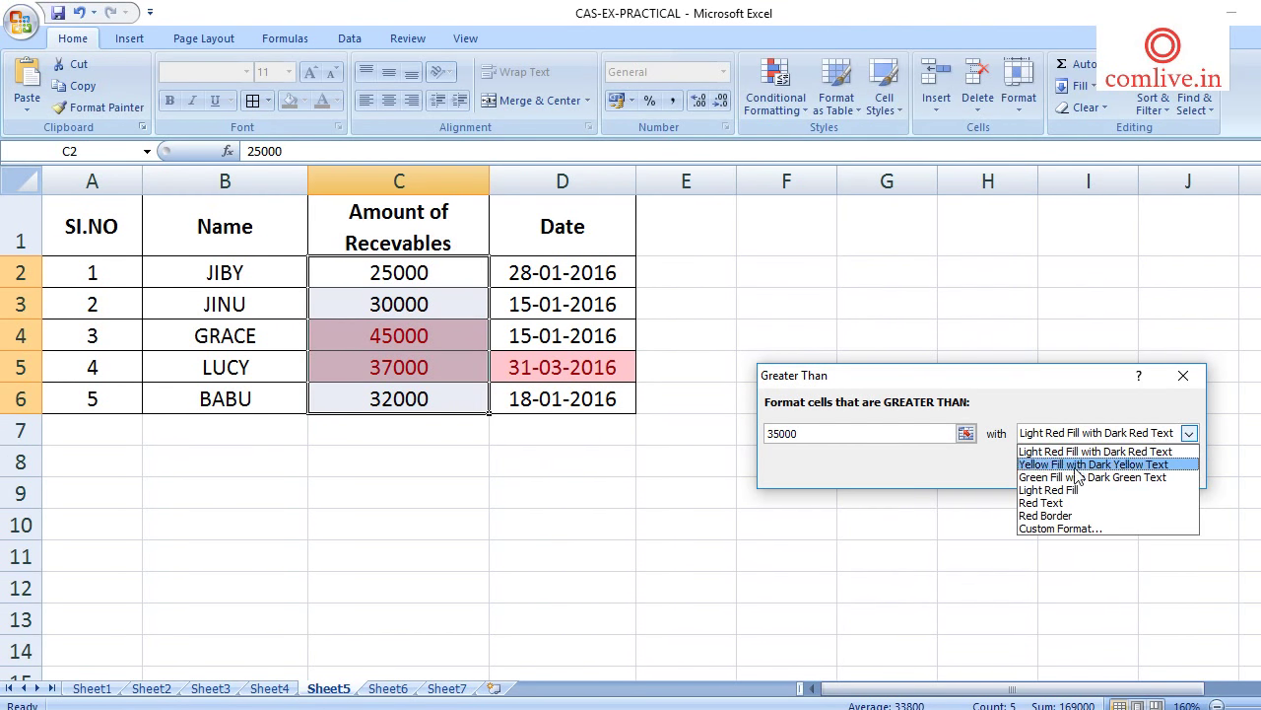
left_click(1042, 503)
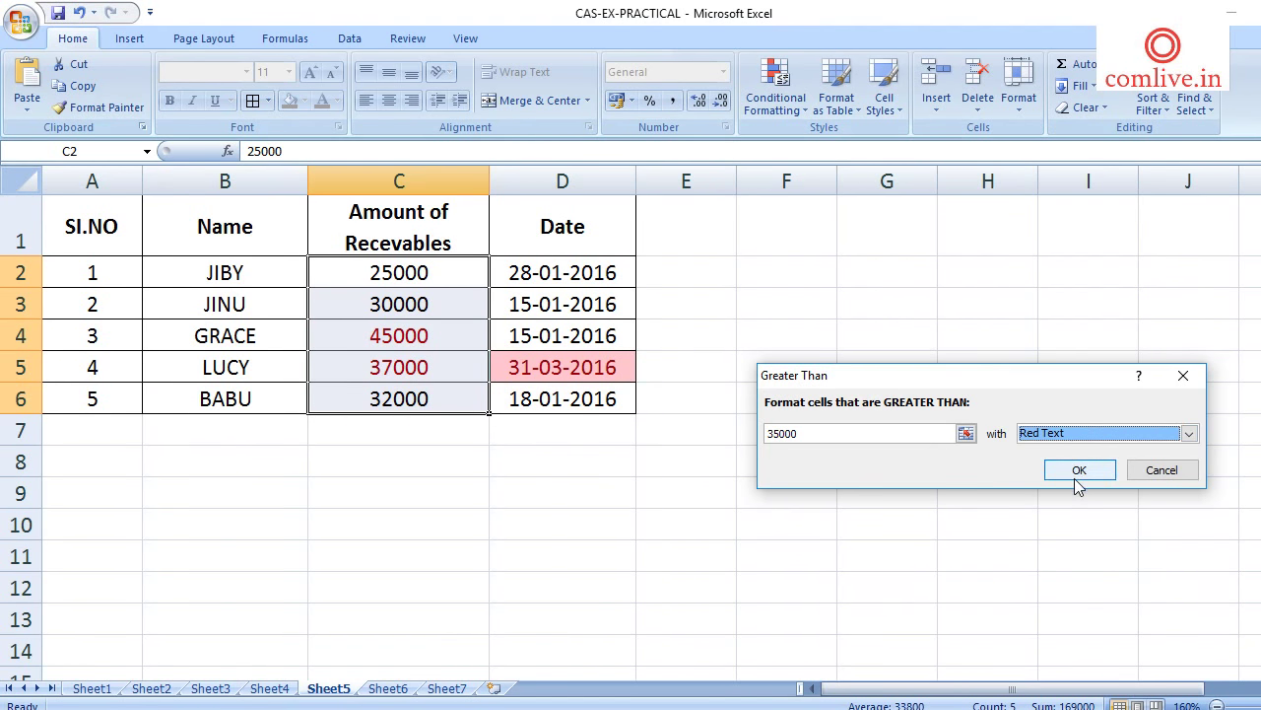
left_click(1077, 471)
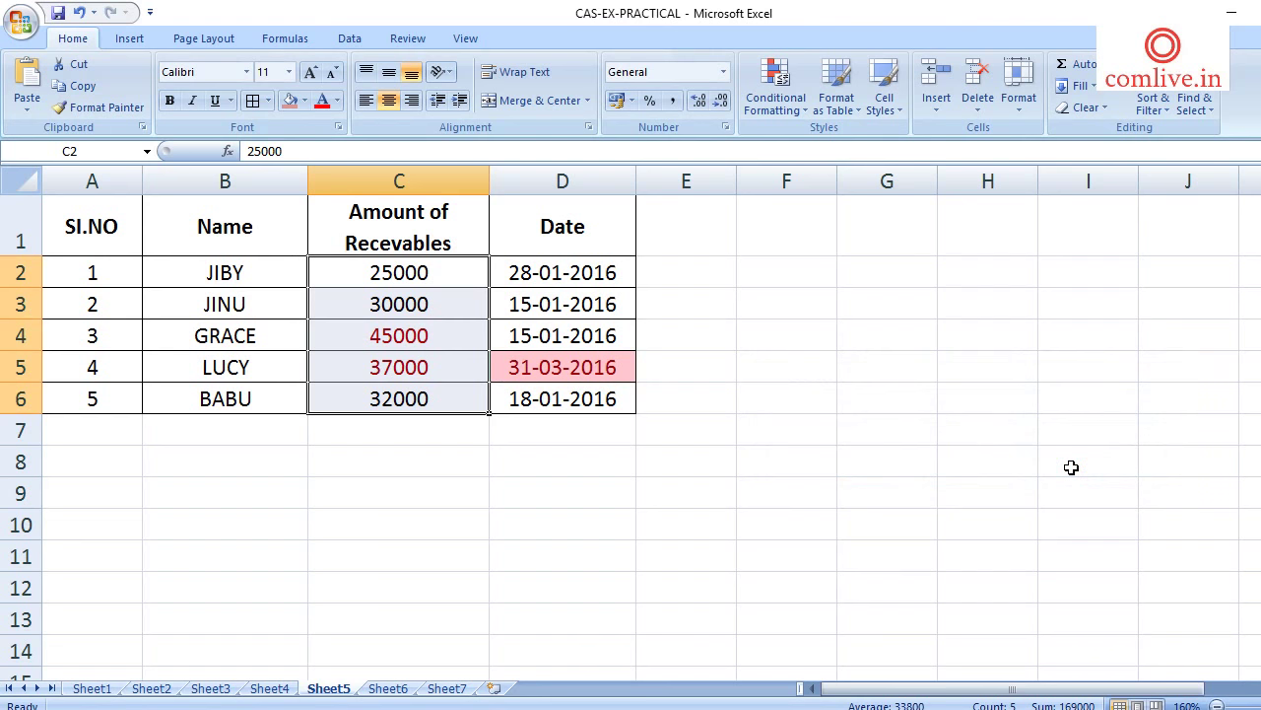
left_click(356, 524)
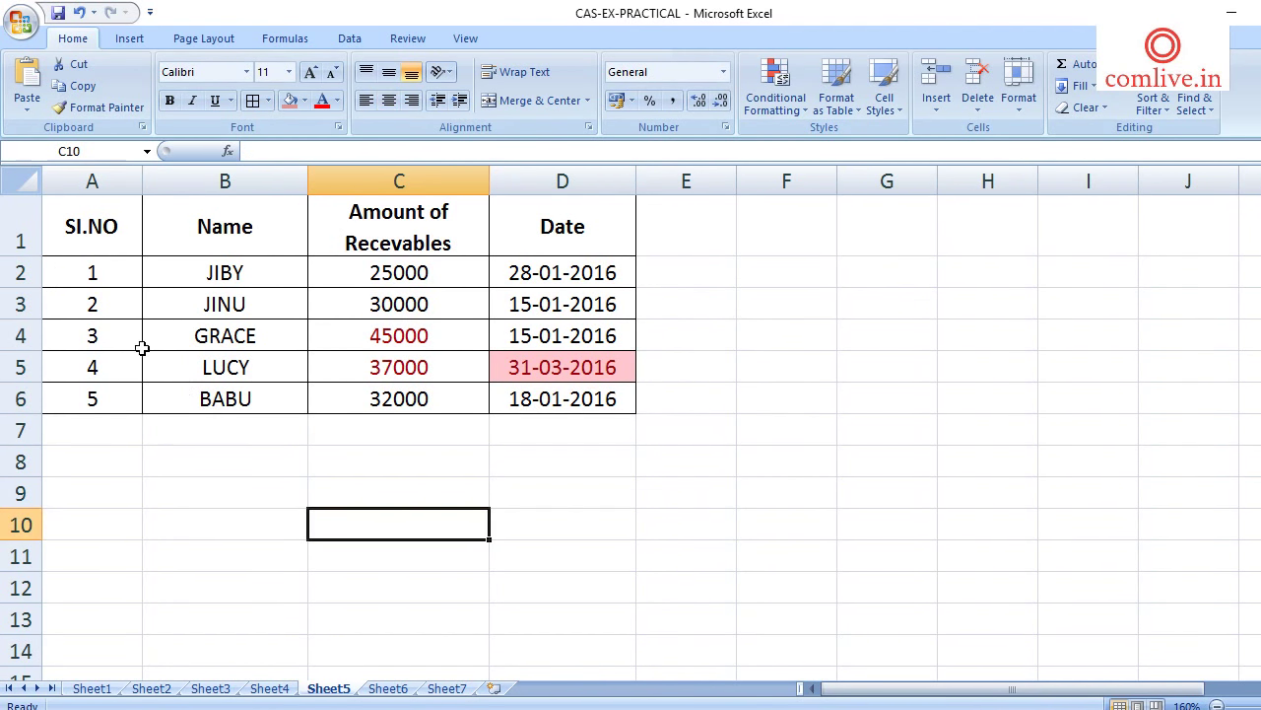